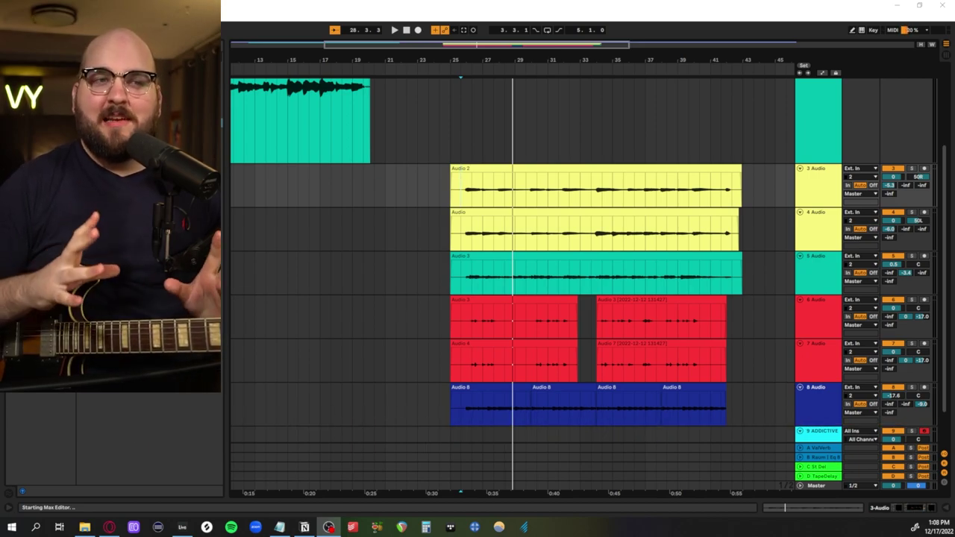
# Step: Bring the VY Pop Guitar Chords document up over the Ableton session
pyautogui.hotkey('alt', 'Tab')
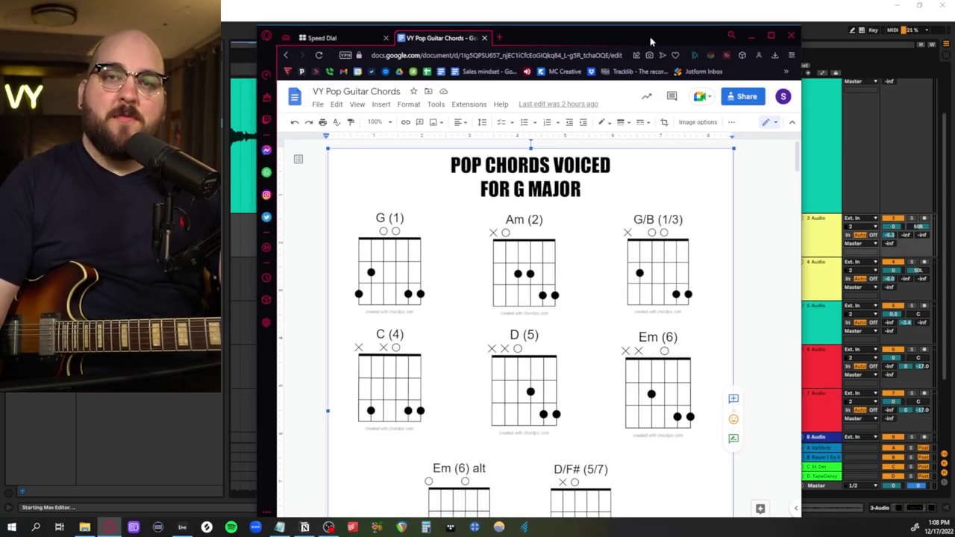
# Step: Leave the chord chart and bring the 'VY Pop Guitar Lesson' Notepad note forward
pyautogui.hotkey('alt', 'Tab')
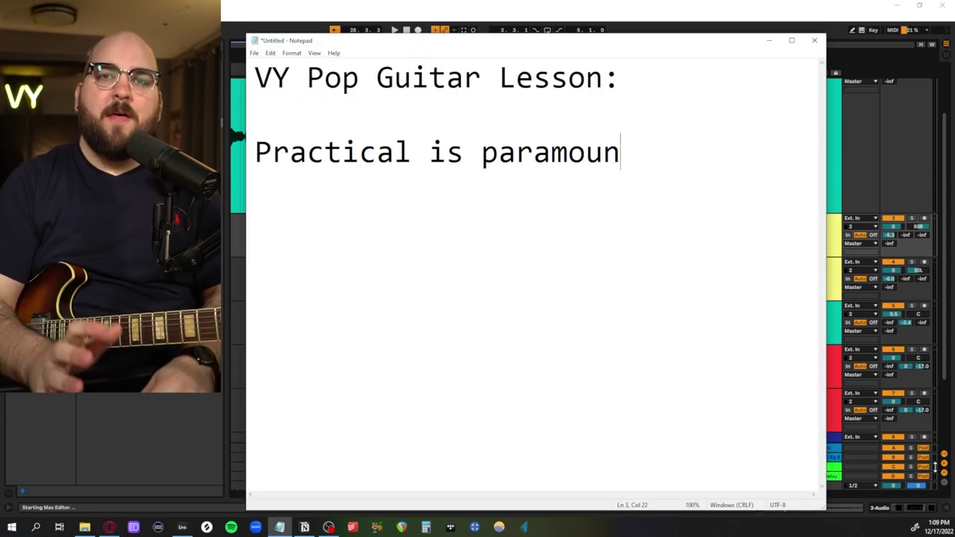
pyautogui.write('tical is paramount')
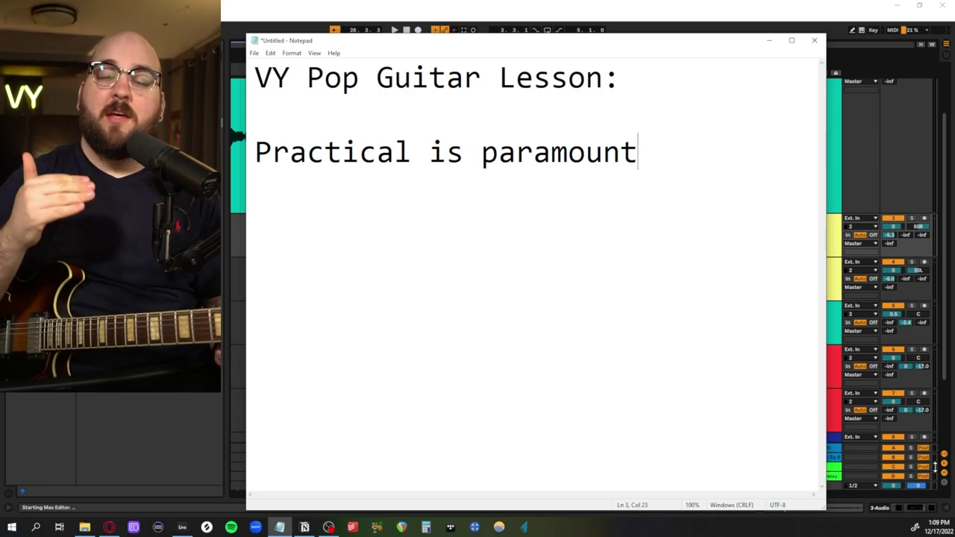
# Step: Prefix the 'Practical is paramount' line with '- ' to make it a bullet
pyautogui.press('Home')
pyautogui.write('-')
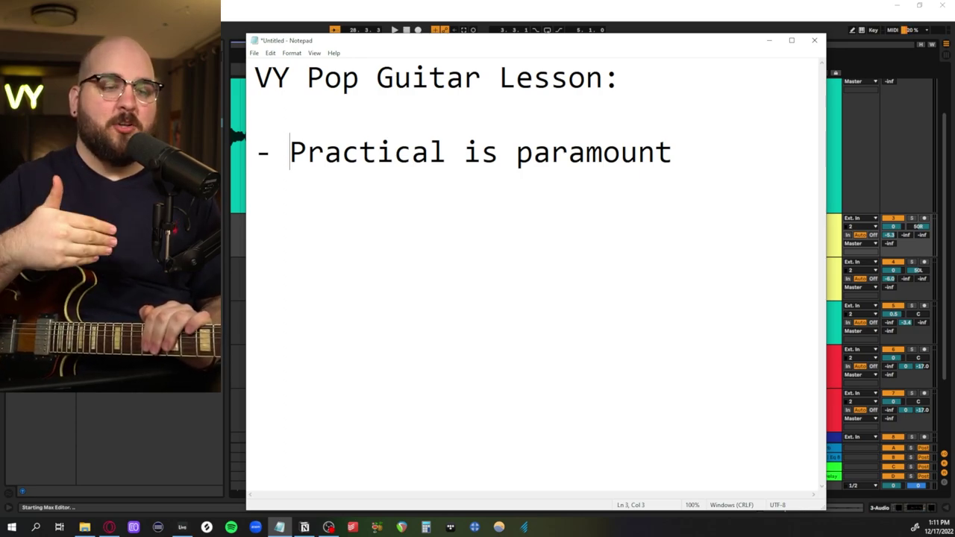
# Step: Add a theory bullet after the first point, then delete both bullet lines
pyautogui.click(687, 158)
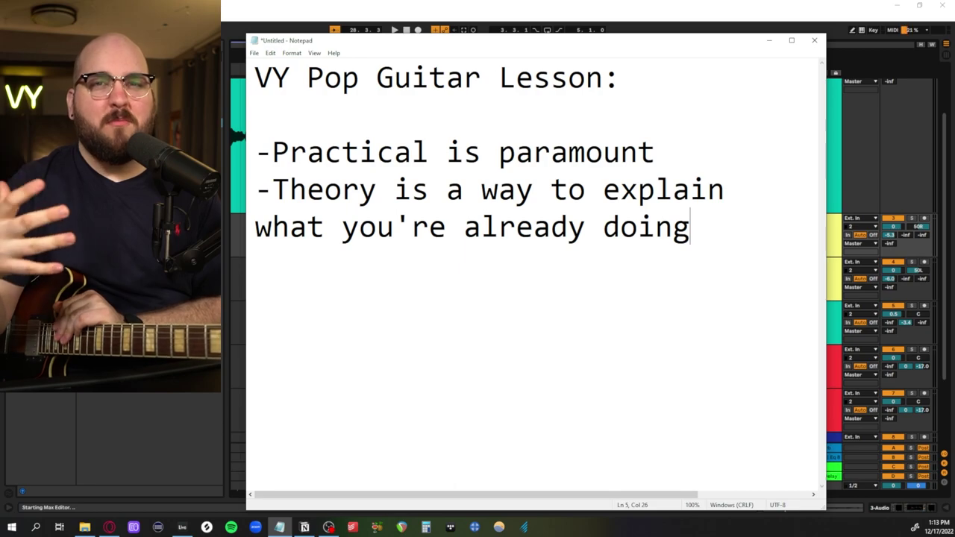
pyautogui.moveTo(690, 228); pyautogui.dragTo(232, 157)
pyautogui.press('BackSpace')
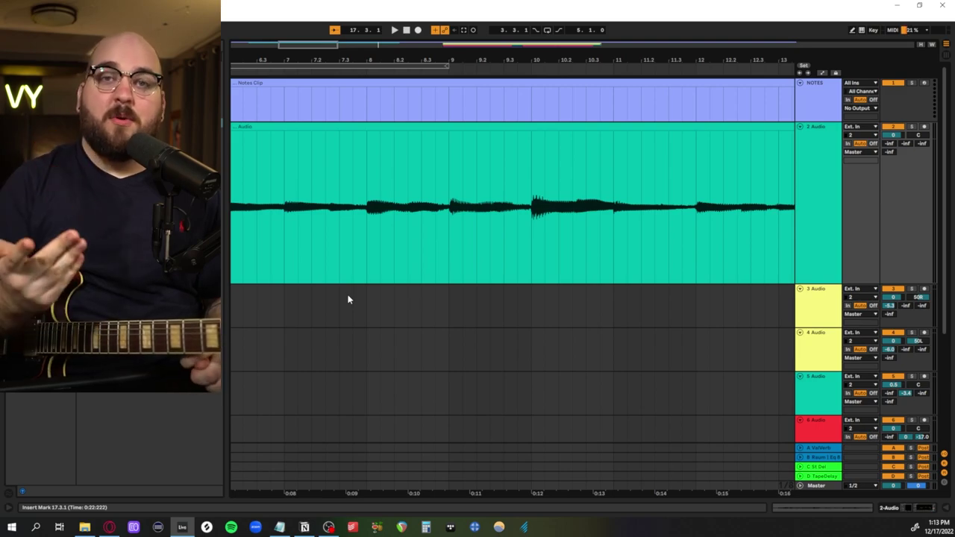
# Step: Zoom out and make a time selection in the track 2 clip up to bar 17.3
pyautogui.press('-')
pyautogui.hscroll(-6, 394, 317)
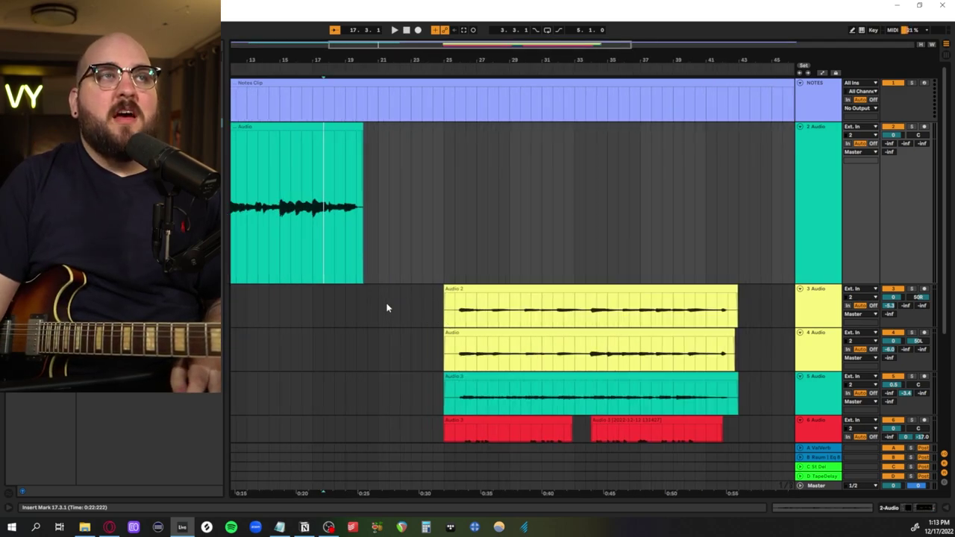
pyautogui.moveTo(271, 221); pyautogui.dragTo(298, 224)
pyautogui.keyDown('shift'); pyautogui.click(503, 223); pyautogui.keyUp('shift')
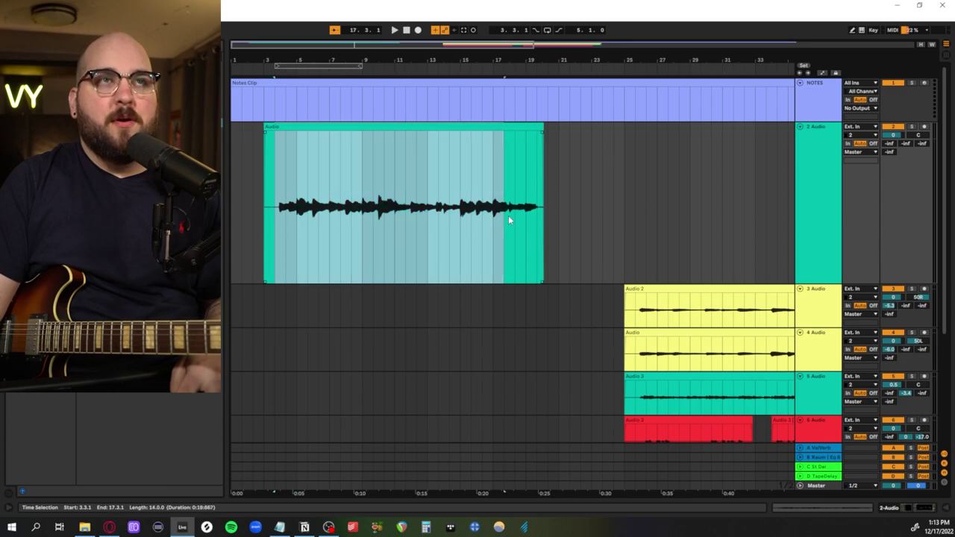
pyautogui.click(503, 223)
# Step: Set the insert marker at bar 15.3 and play back the teal track 2 clip
pyautogui.hscroll(5, 481, 220)
pyautogui.scroll(-5, 481, 220)
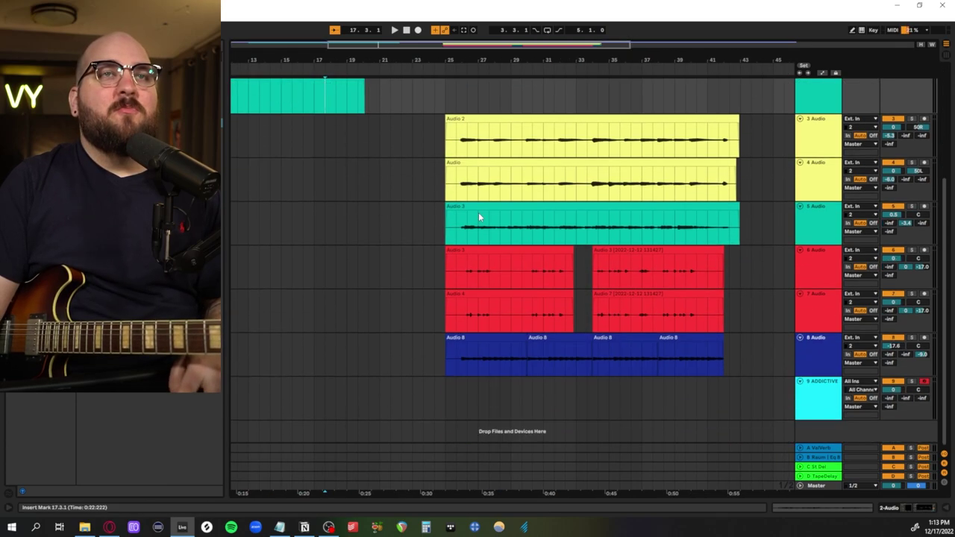
pyautogui.scroll(2, 480, 228)
pyautogui.scroll(-2, 485, 230)
pyautogui.scroll(1, 481, 229)
pyautogui.hscroll(-1, 478, 229)
pyautogui.hscroll(5, 467, 230)
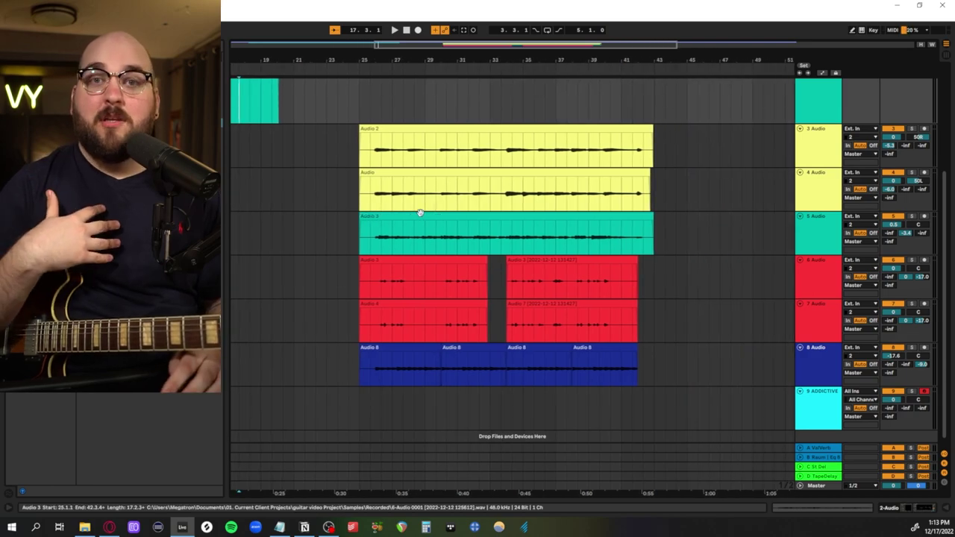
pyautogui.hscroll(-8, 420, 213)
pyautogui.click(469, 292)
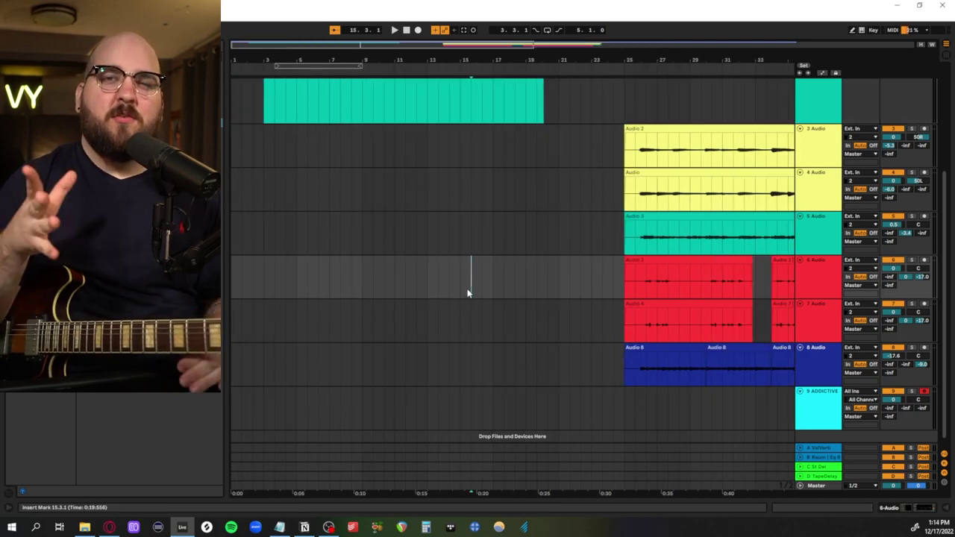
pyautogui.press('space')
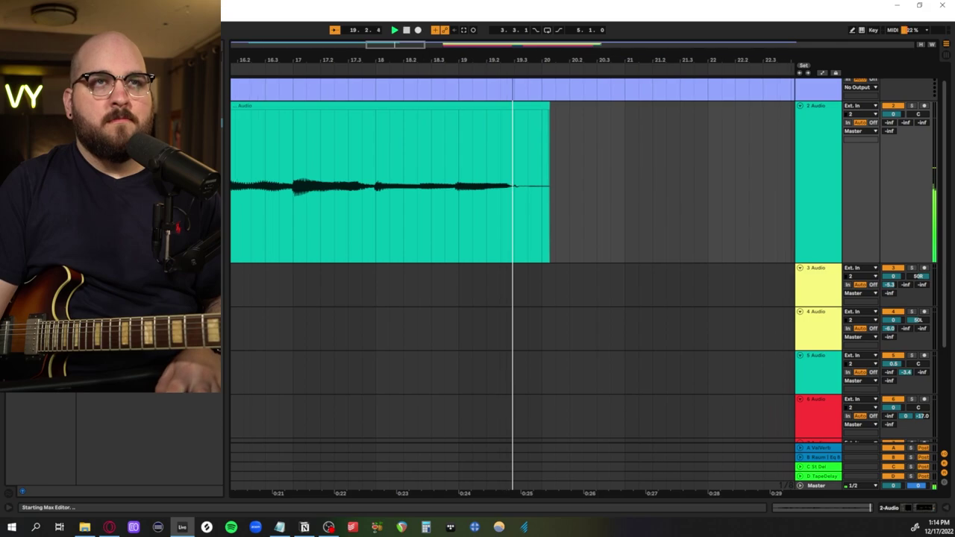
pyautogui.scroll(-5, 316, 147)
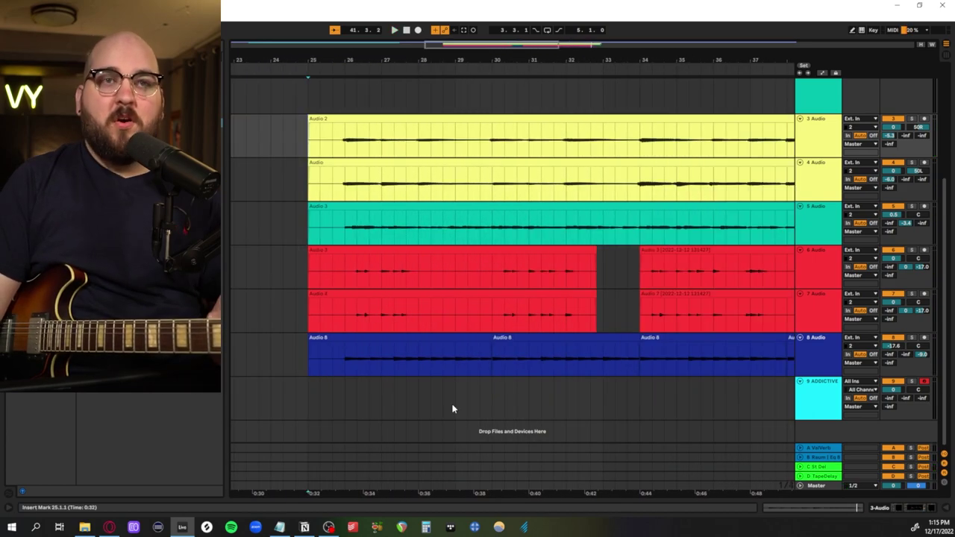
# Step: Type a numbered list of Chords, Extensions and Leads under 'Guitars are like Synths'
pyautogui.hotkey('alt', 'Tab')
pyautogui.write('hs')
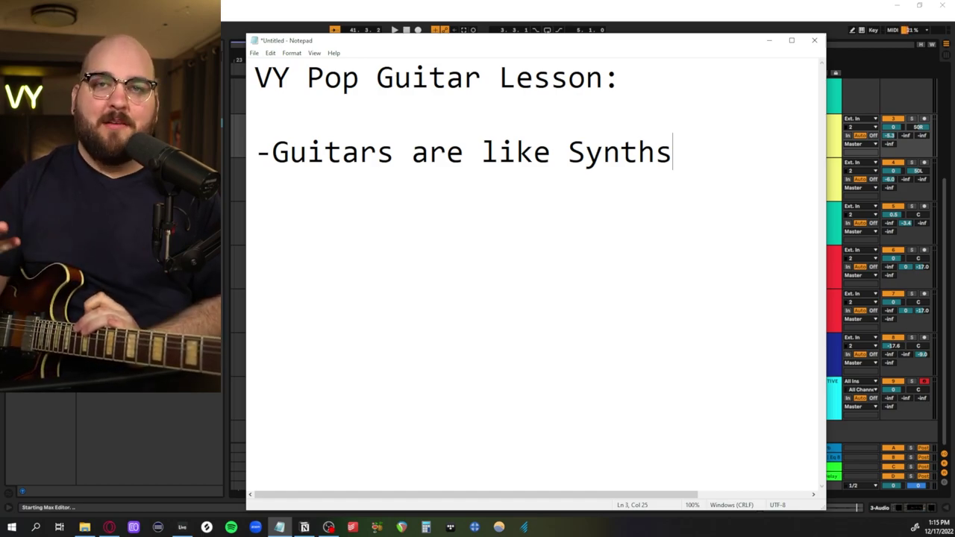
pyautogui.press('Return')
pyautogui.press('Return')
pyautogui.write('1)')
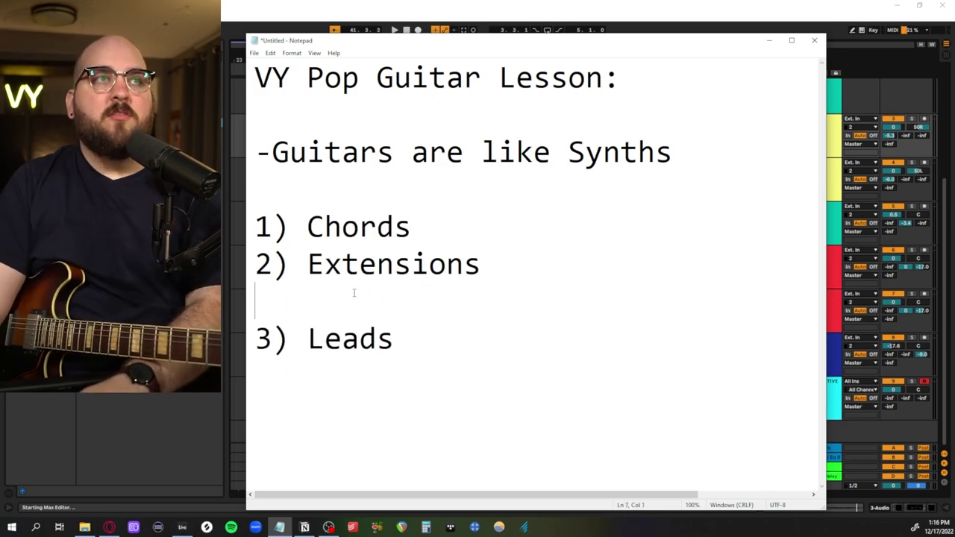
pyautogui.press('BackSpace')
# Step: Highlight Chords, 2) Extensions and Leads in turn, describe Chords, and bring up the chord chart
pyautogui.moveTo(307, 226); pyautogui.dragTo(412, 227)
pyautogui.moveTo(255, 265); pyautogui.dragTo(491, 265)
pyautogui.moveTo(307, 301); pyautogui.dragTo(408, 303)
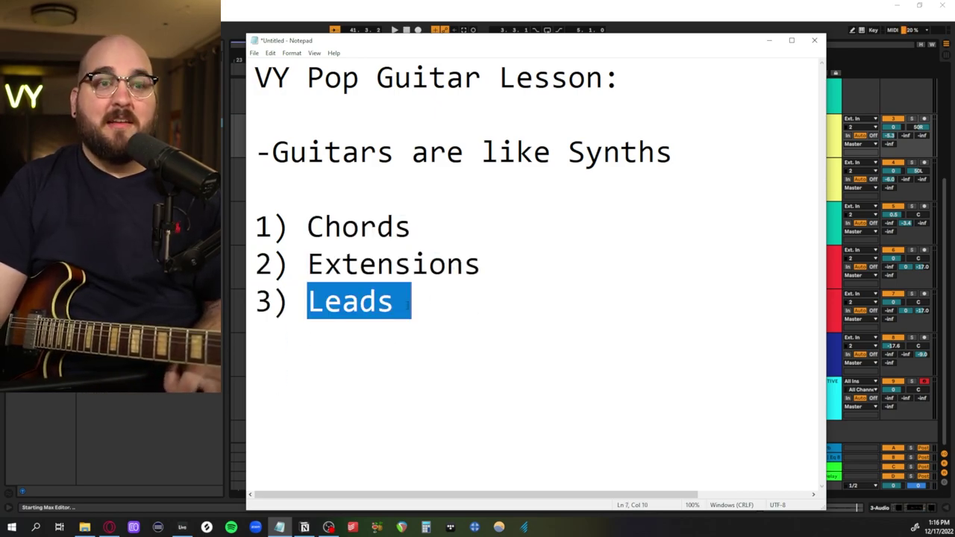
pyautogui.click(408, 305)
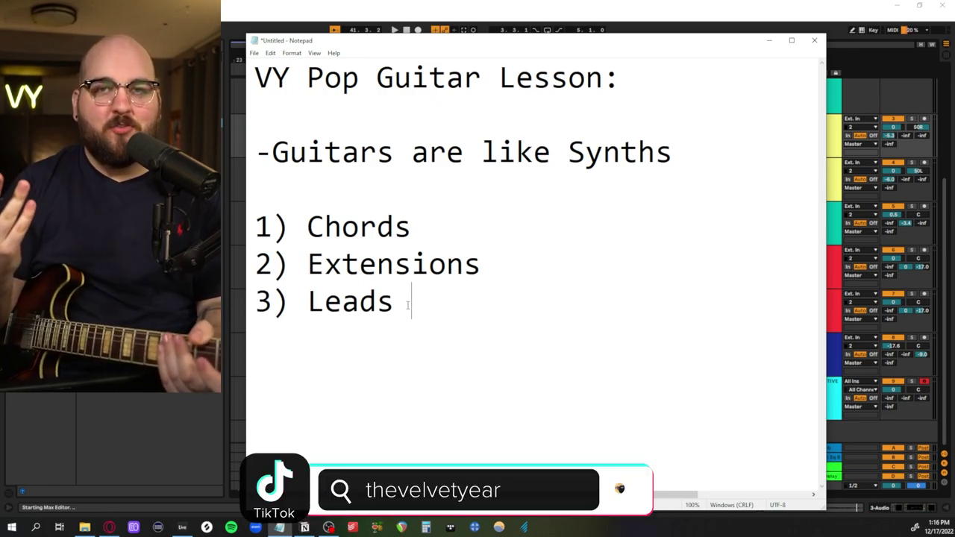
pyautogui.moveTo(307, 227); pyautogui.dragTo(410, 227)
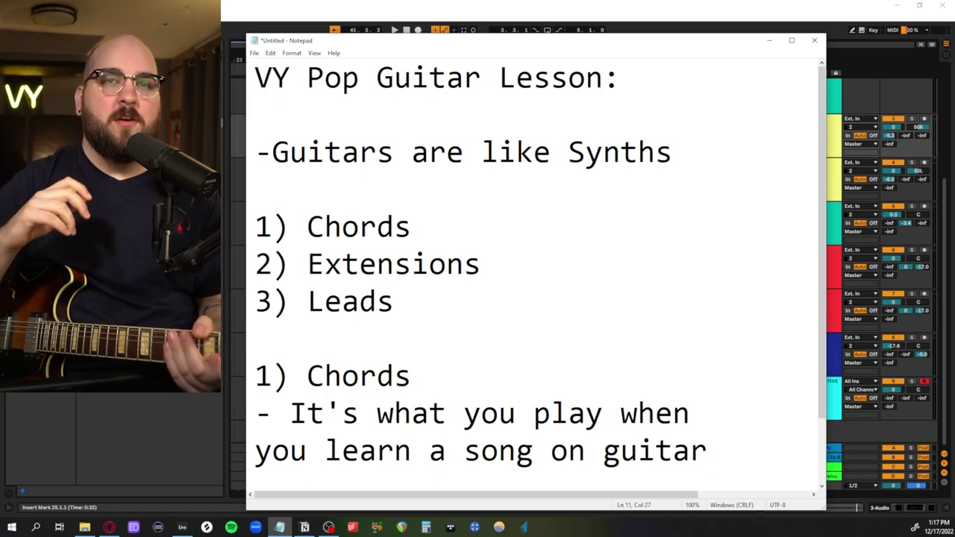
pyautogui.scroll(-1, 704, 433)
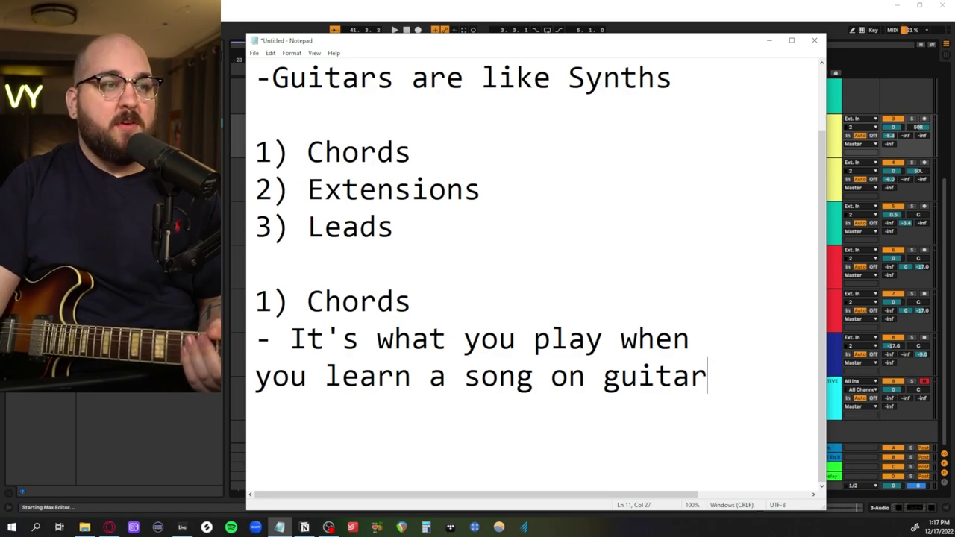
pyautogui.hotkey('alt', 'Tab')
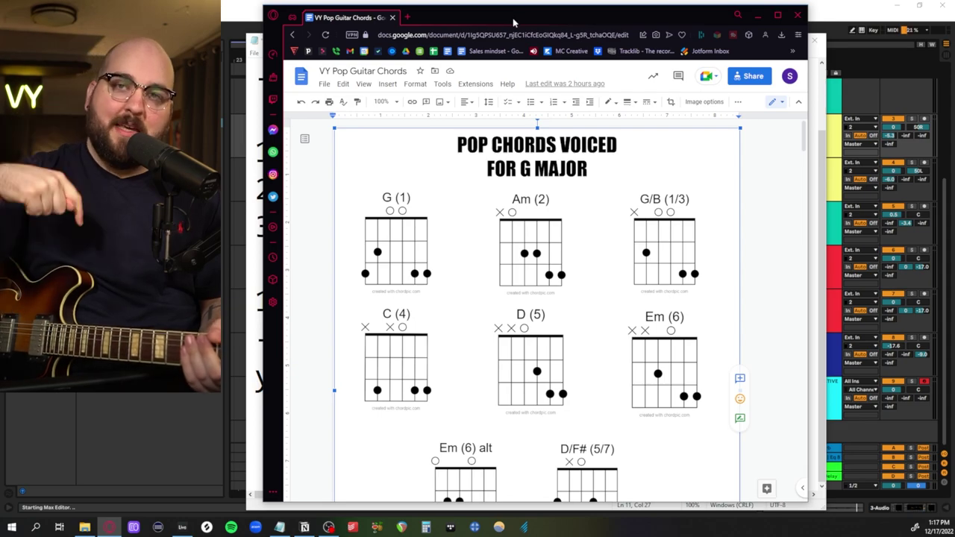
# Step: Scroll through the G, C, D and E major chord pages, then return to the Notepad notes
pyautogui.scroll(-7, 557, 258)
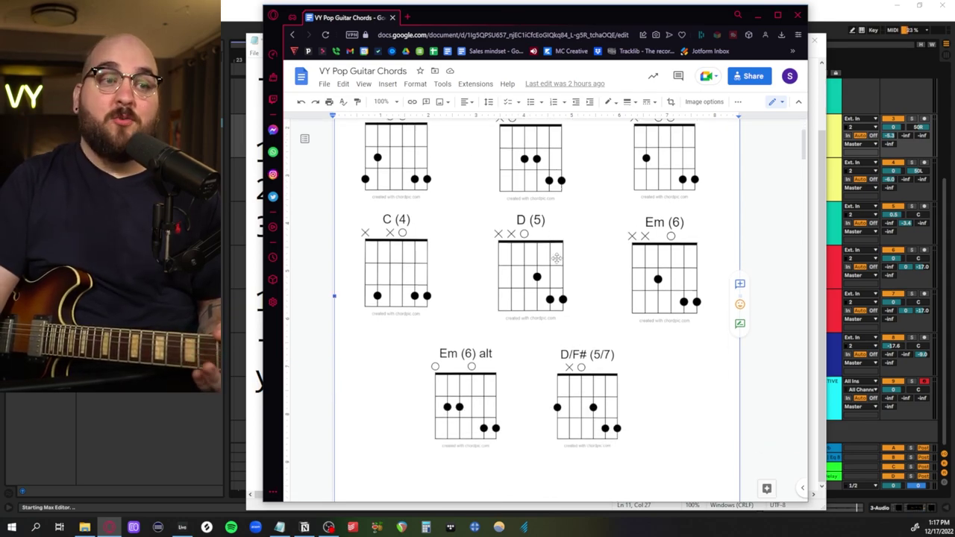
pyautogui.scroll(-10, 556, 260)
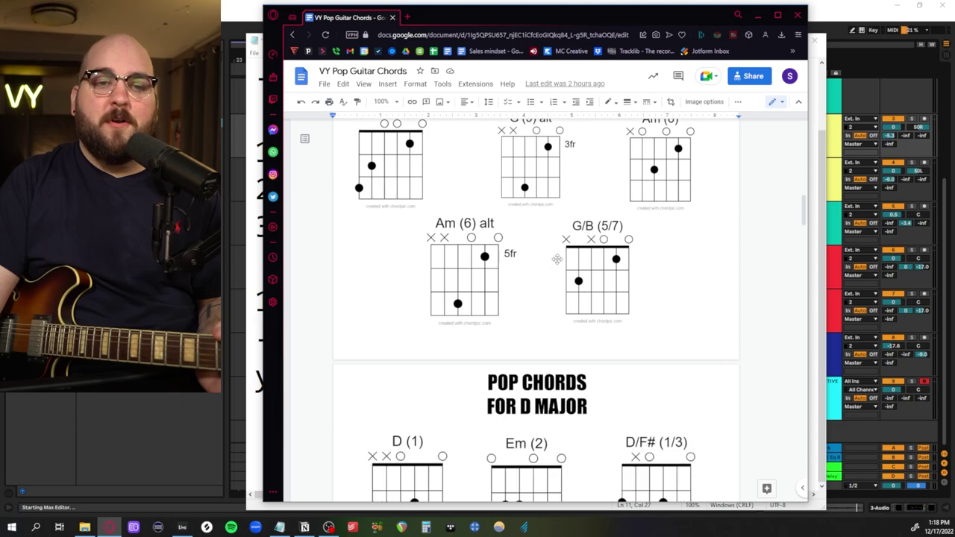
pyautogui.scroll(-10, 559, 265)
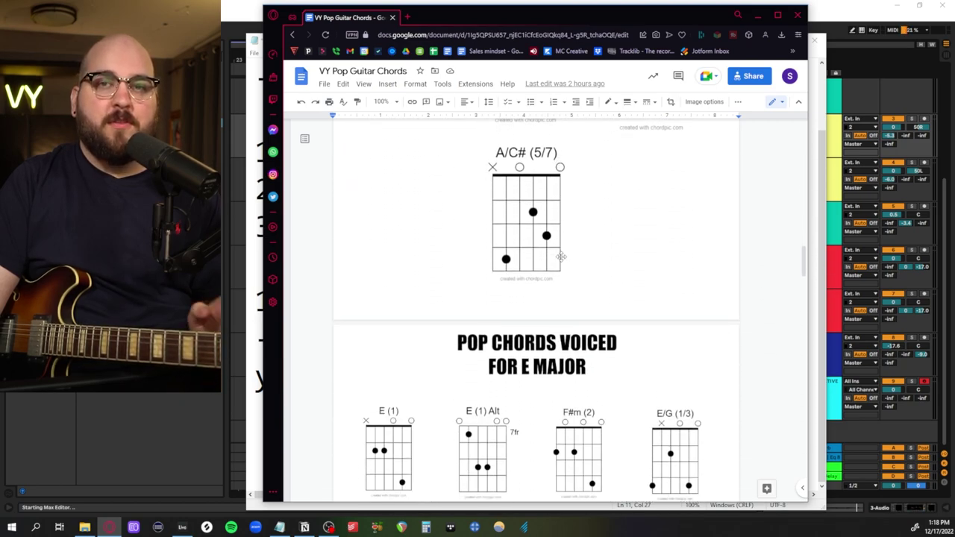
pyautogui.scroll(-10, 561, 257)
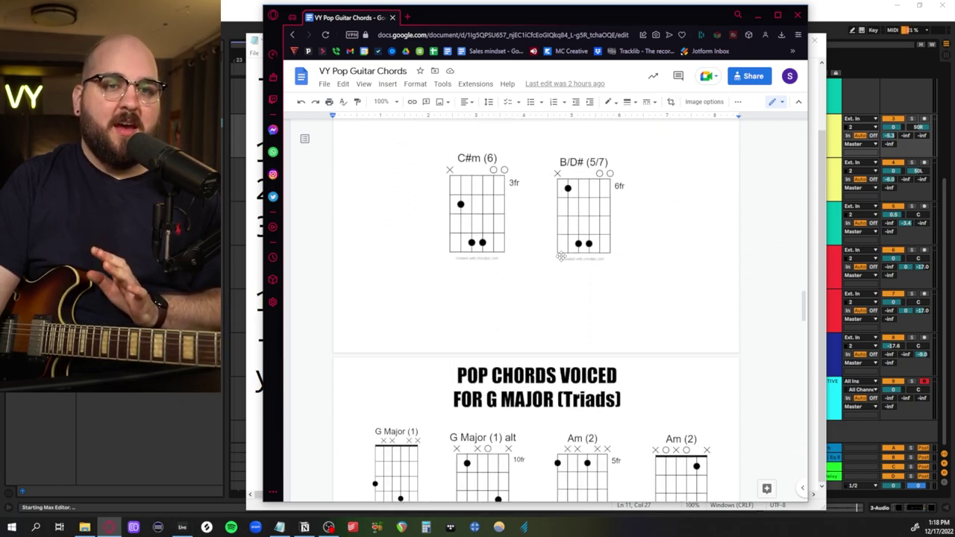
pyautogui.scroll(-3, 565, 255)
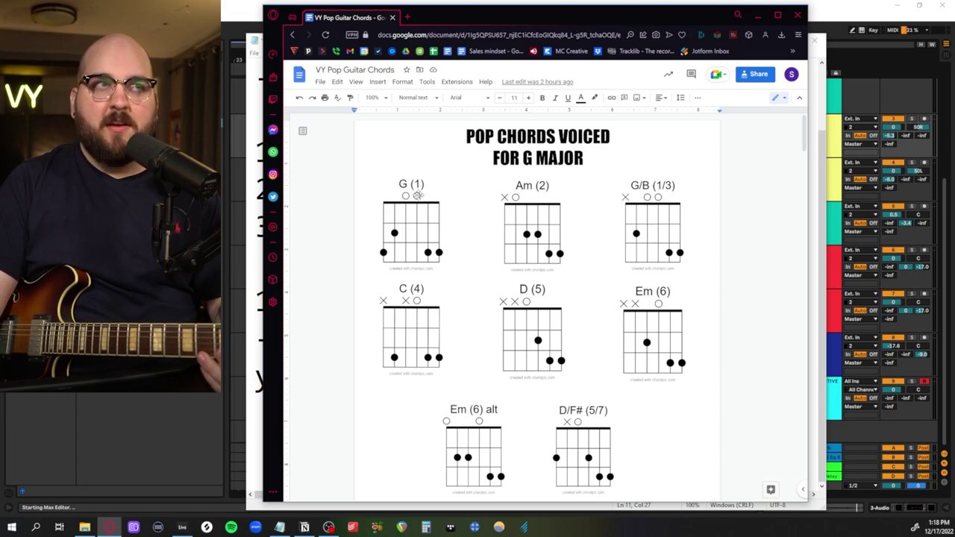
pyautogui.click(254, 97)
# Step: Type the 'Nashville # System' heading on the blank last line and start a line beneath it
pyautogui.click(255, 449)
pyautogui.write('N')
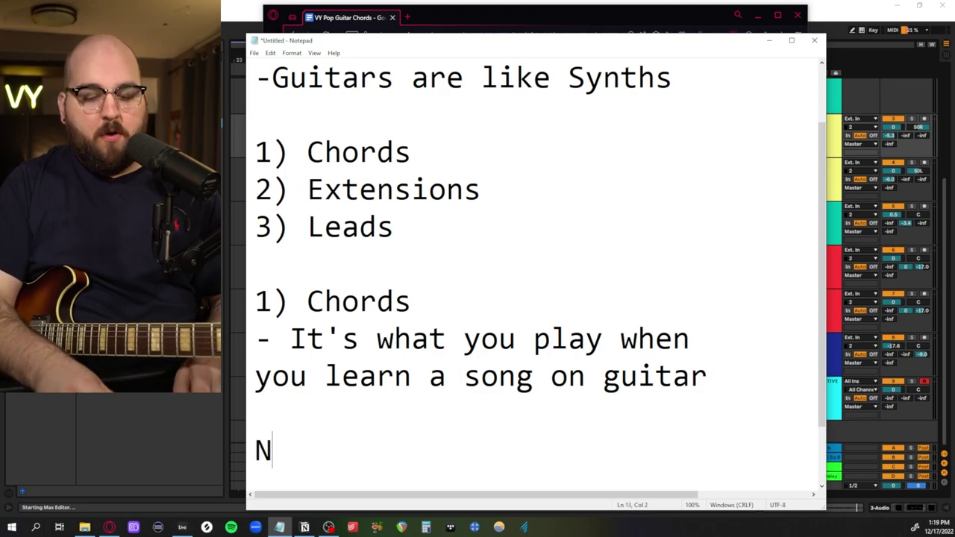
pyautogui.write('ashville # System')
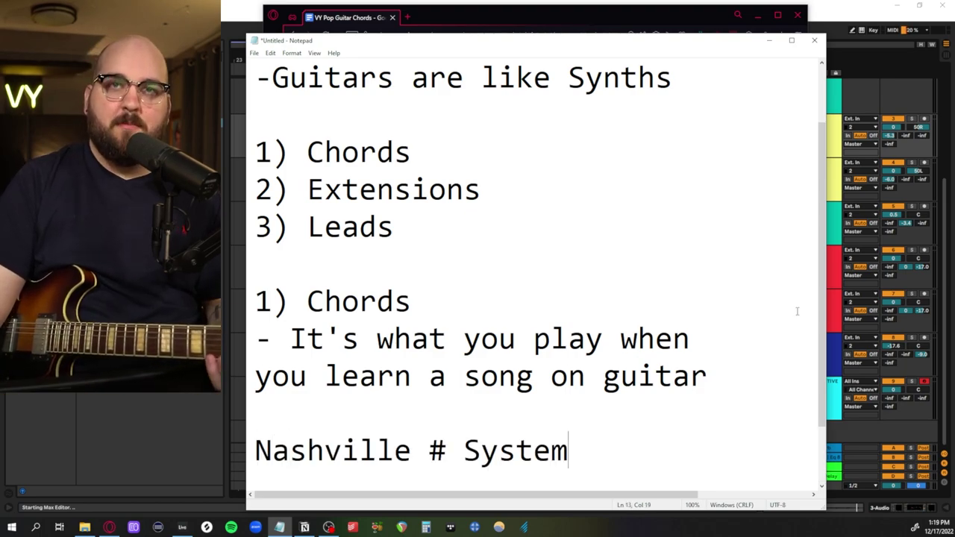
pyautogui.press('Return')
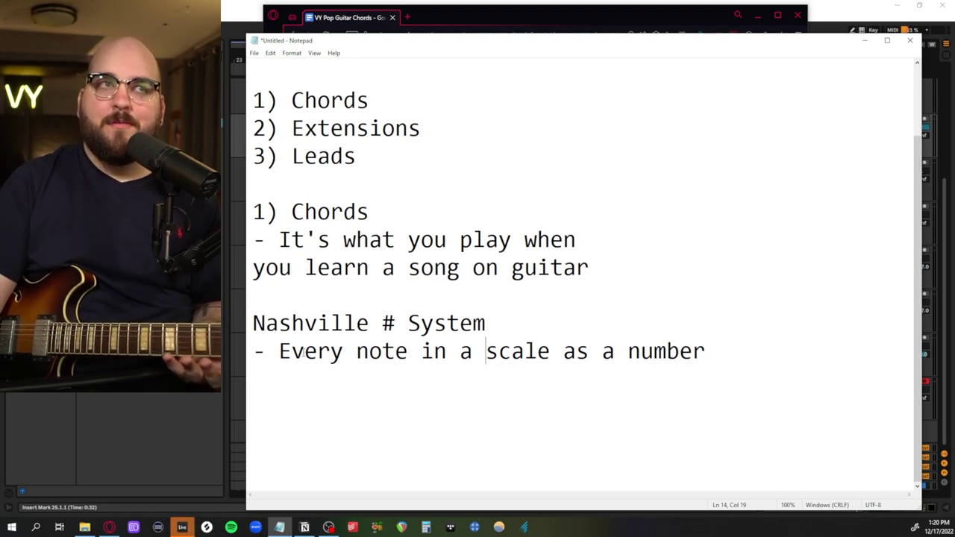
# Step: Add the bullet '- Most scales are 7 notes', then switch away and select the Addictive Keys track
pyautogui.press('End')
pyautogui.press('Return')
pyautogui.write('- Most scales are 7 notes')
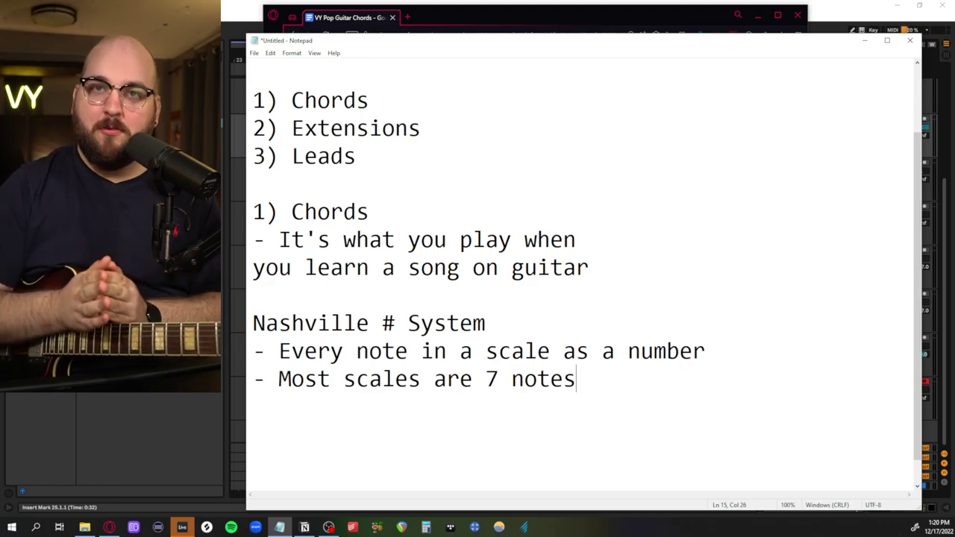
pyautogui.hotkey('alt', 'Tab')
pyautogui.click(811, 399)
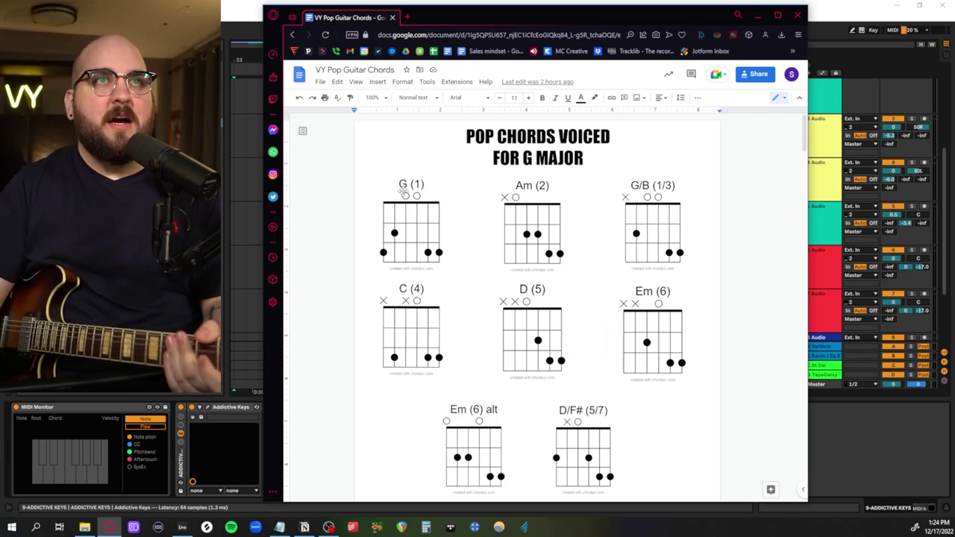
pyautogui.scroll(-10, 453, 196)
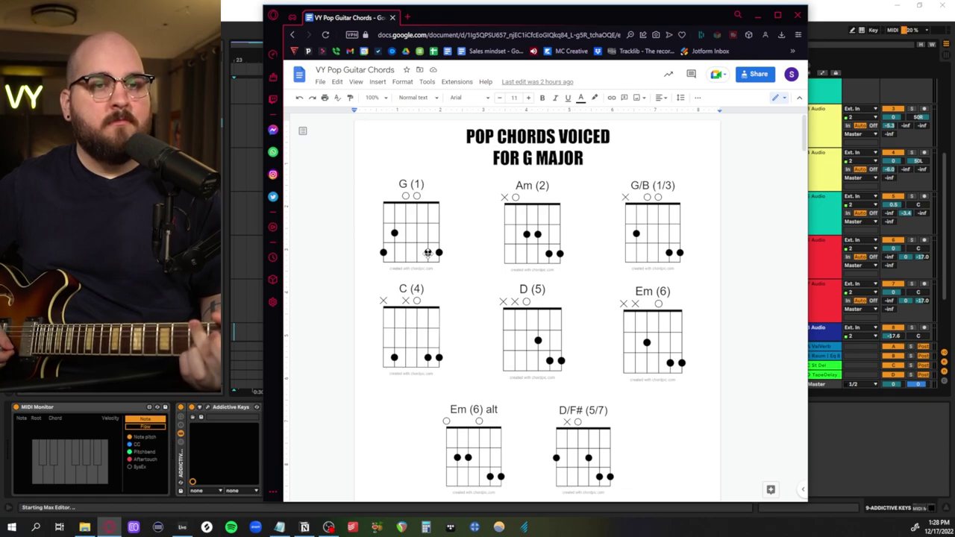
pyautogui.scroll(-2, 428, 252)
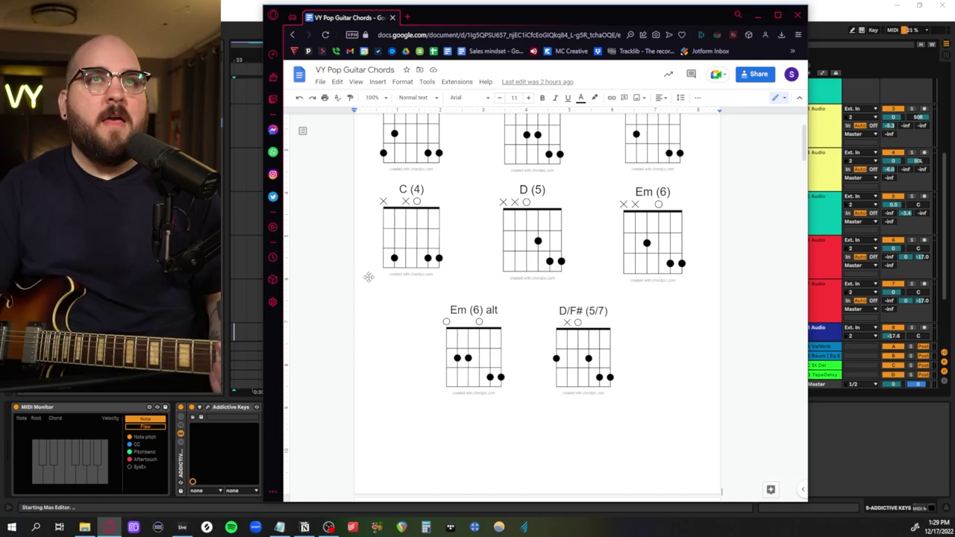
pyautogui.scroll(1, 522, 312)
pyautogui.scroll(2, 522, 312)
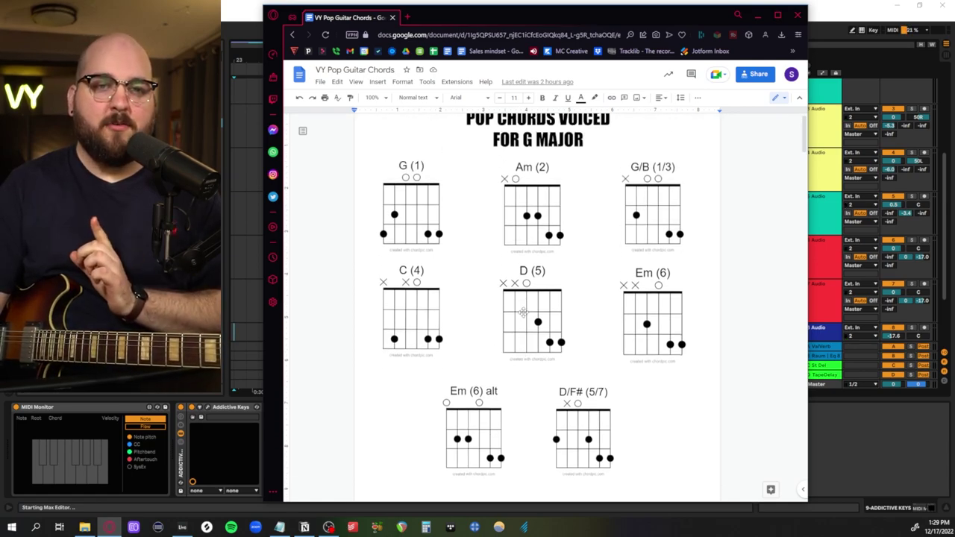
pyautogui.scroll(-1, 572, 163)
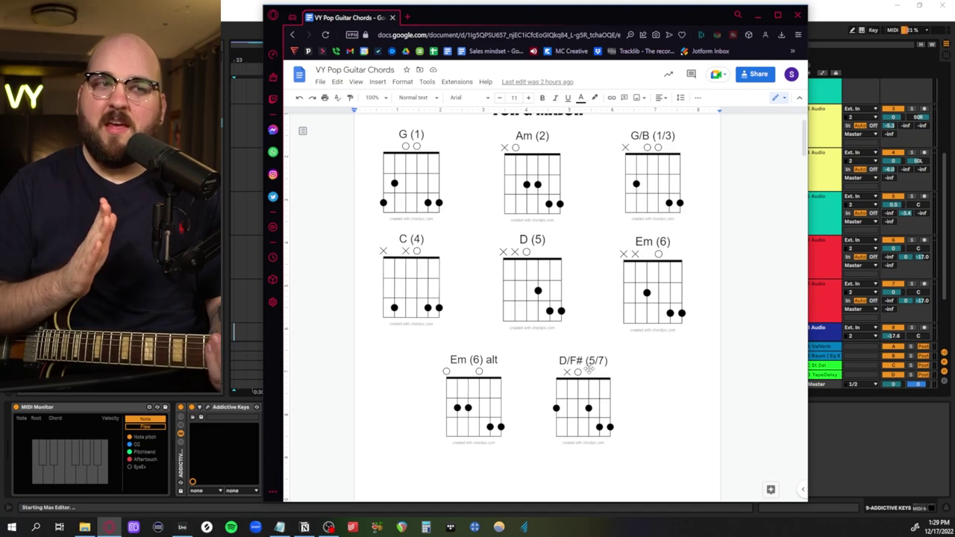
pyautogui.click(866, 430)
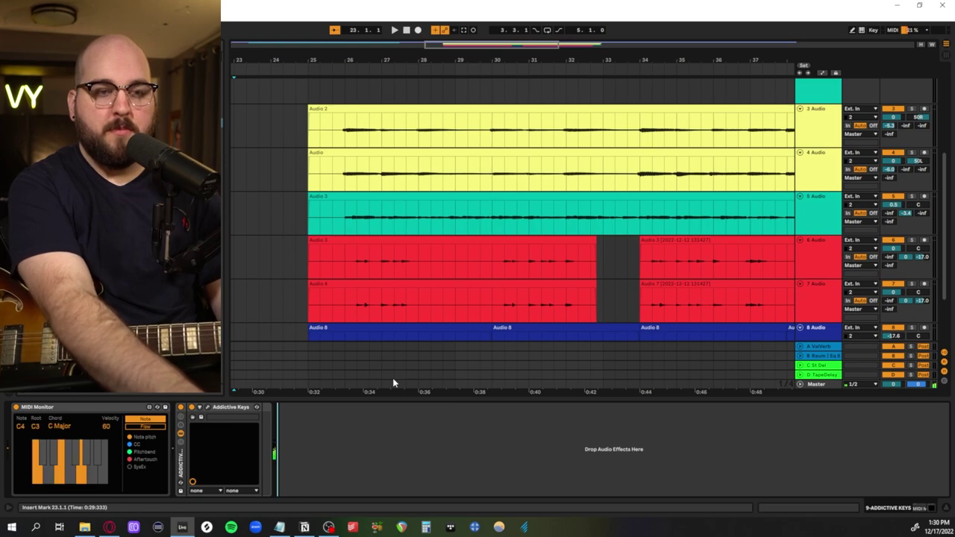
pyautogui.hotkey('alt', 'Tab')
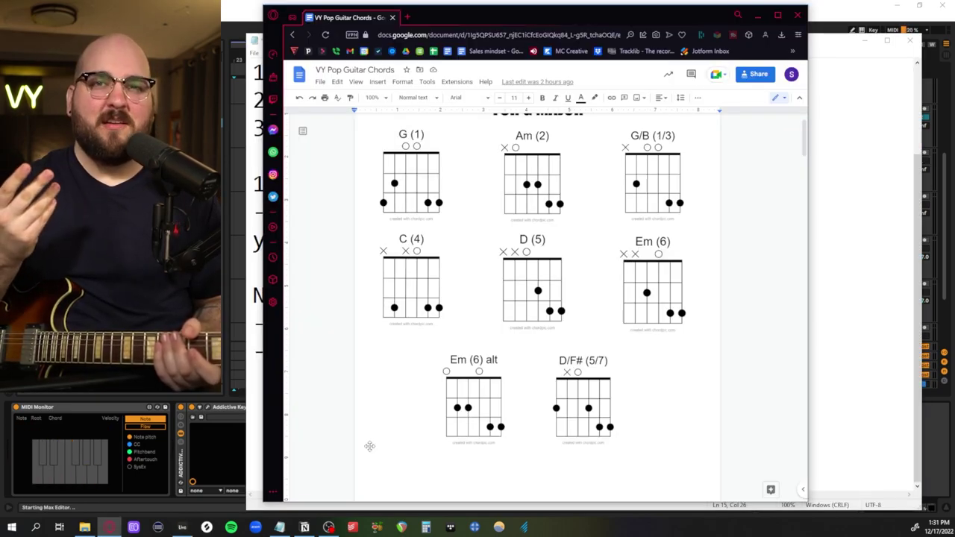
# Step: Scroll the chord chart to the Pop Chords Voiced for C Major page
pyautogui.scroll(2, 425, 367)
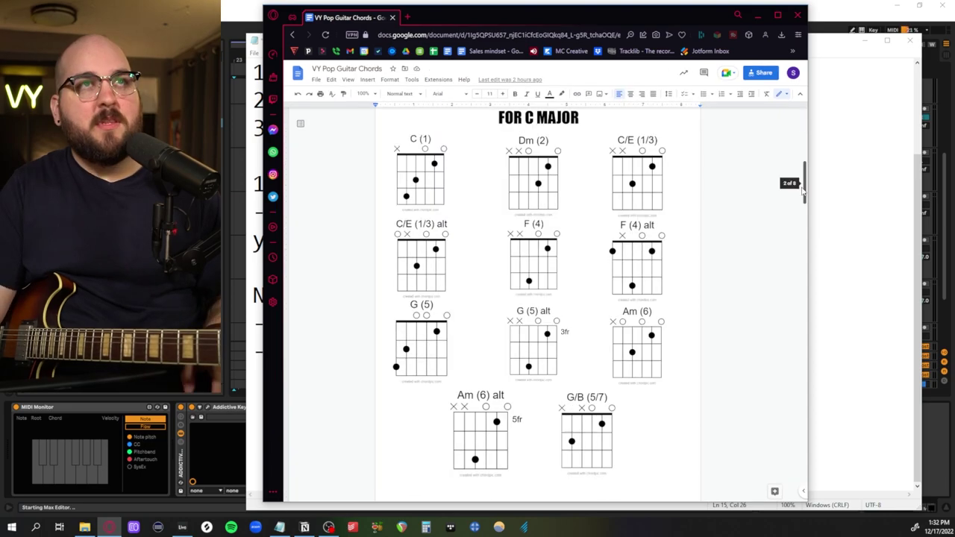
pyautogui.moveTo(803, 193); pyautogui.dragTo(802, 190)
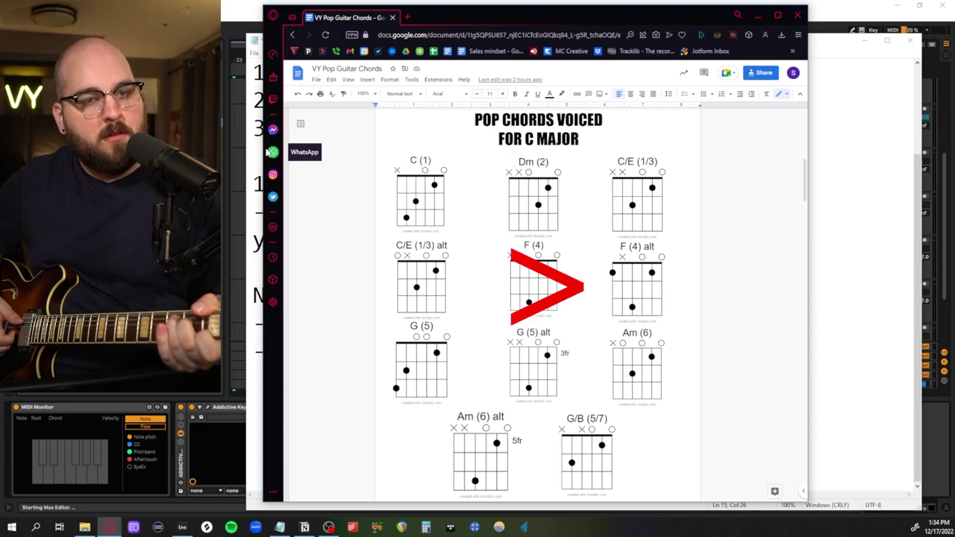
# Step: Scroll past the D Major page to Pop Chords Voiced for E Major
pyautogui.scroll(-7, 516, 278)
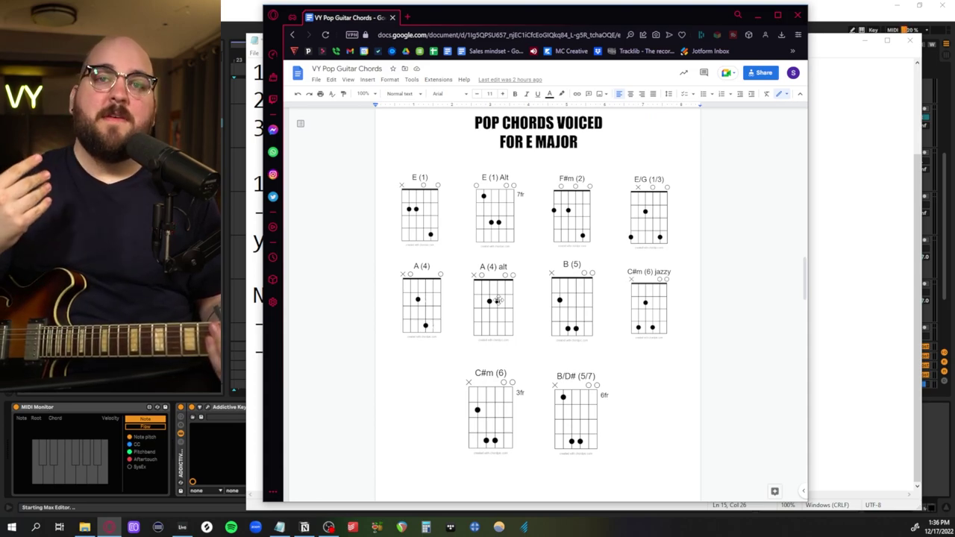
# Step: Scroll through the R&B Chords for E Major chord diagrams in Google Docs
pyautogui.scroll(-5, 498, 300)
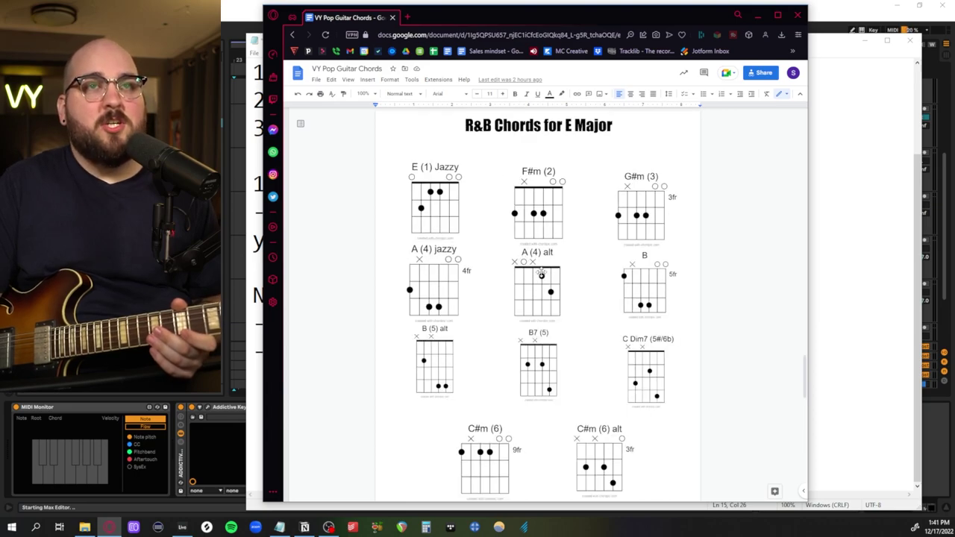
pyautogui.scroll(-1, 548, 291)
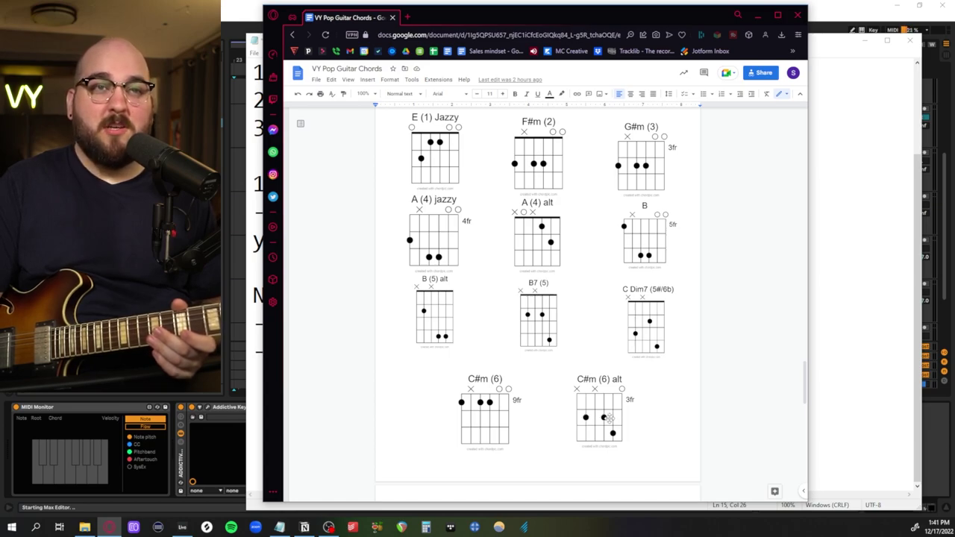
pyautogui.scroll(1, 611, 433)
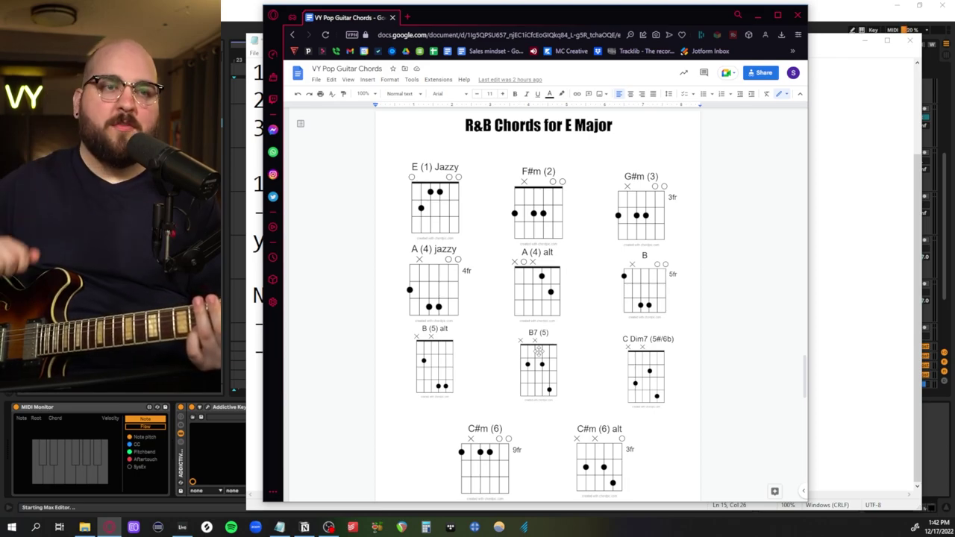
pyautogui.scroll(-1, 538, 351)
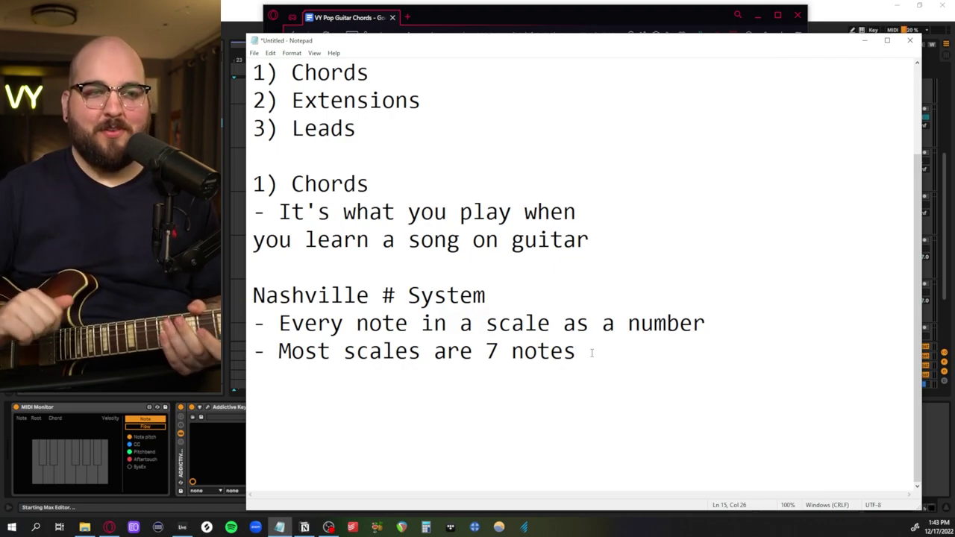
# Step: Start a new dash bullet line below the 'guitar' line in the Notepad lesson notes
pyautogui.click(597, 240)
pyautogui.press('Return')
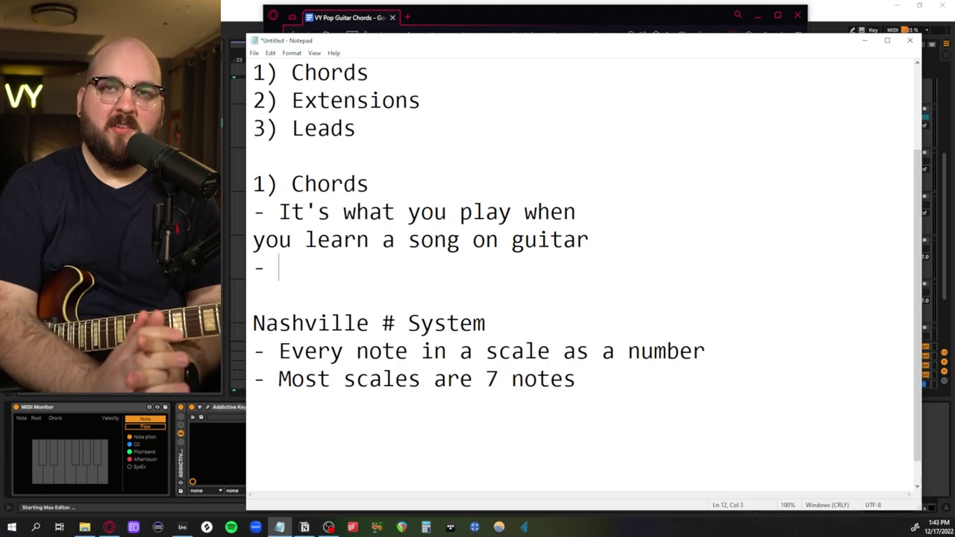
pyautogui.hotkey('shift', 'Home')
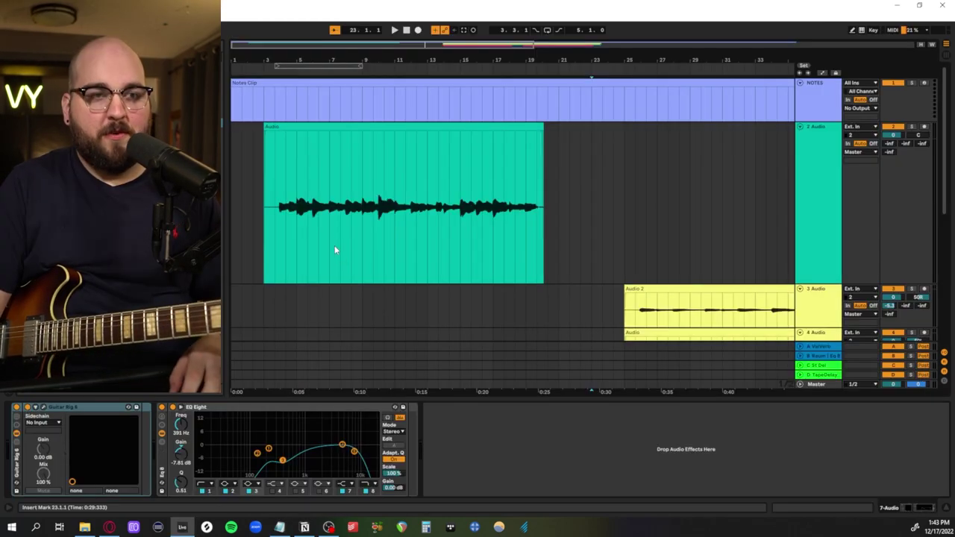
# Step: Play the teal audio clip from a point inside it, with the view zoomed to bars 1–16
pyautogui.click(280, 233)
pyautogui.press('space')
pyautogui.press('+')
pyautogui.press('+')
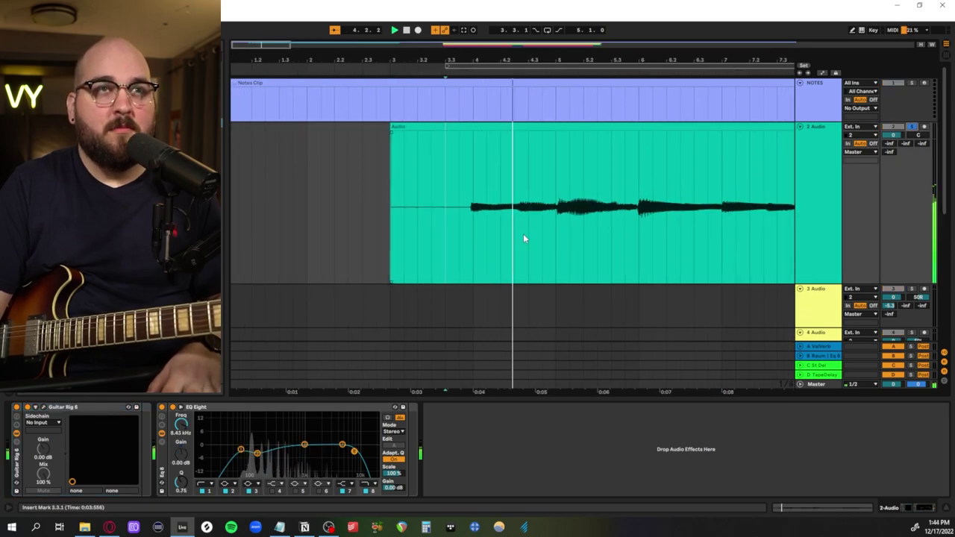
pyautogui.press('-')
pyautogui.press('-')
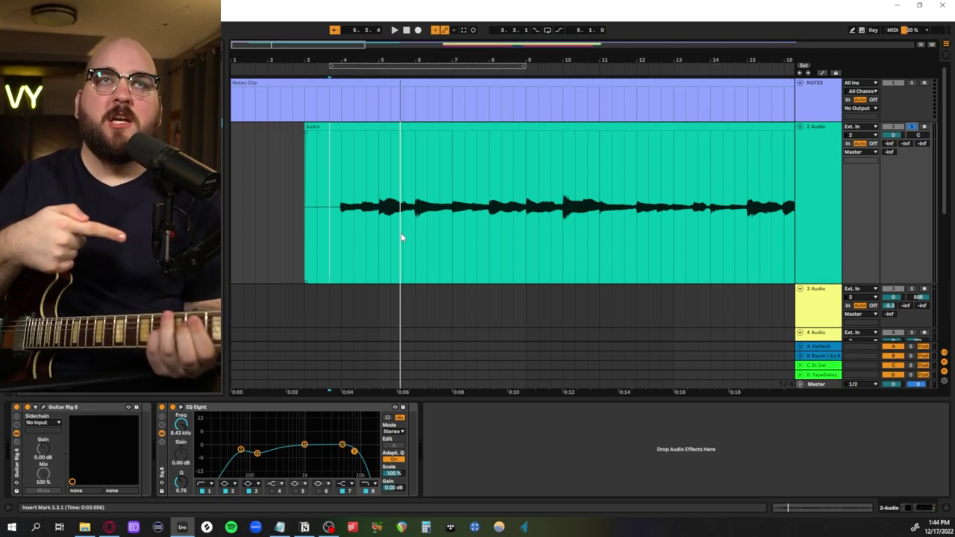
# Step: Move the start point to bar 25 and select both yellow guitar tracks
pyautogui.scroll(-3, 691, 215)
pyautogui.hscroll(10, 690, 218)
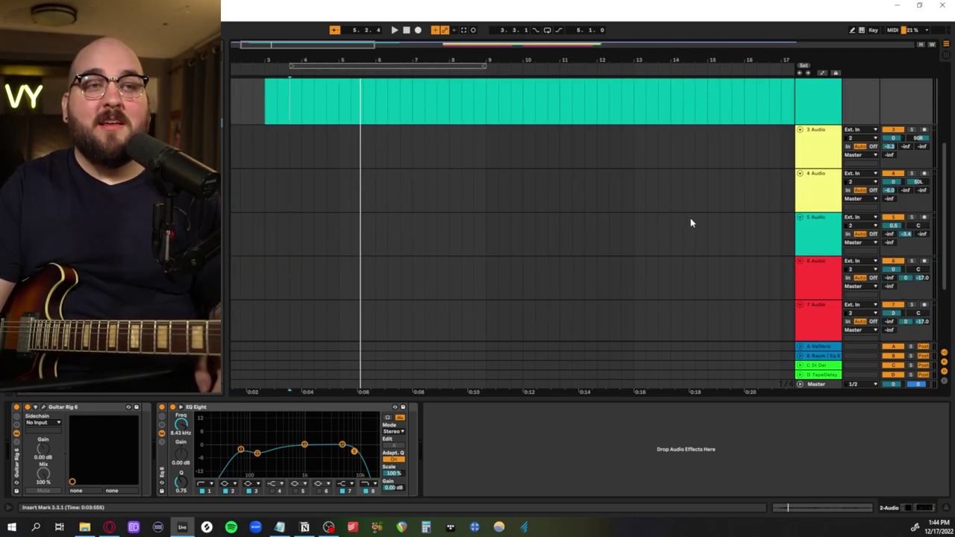
pyautogui.hscroll(7, 662, 216)
pyautogui.keyDown('ctrl'); pyautogui.scroll(-3, 547, 207); pyautogui.keyUp('ctrl')
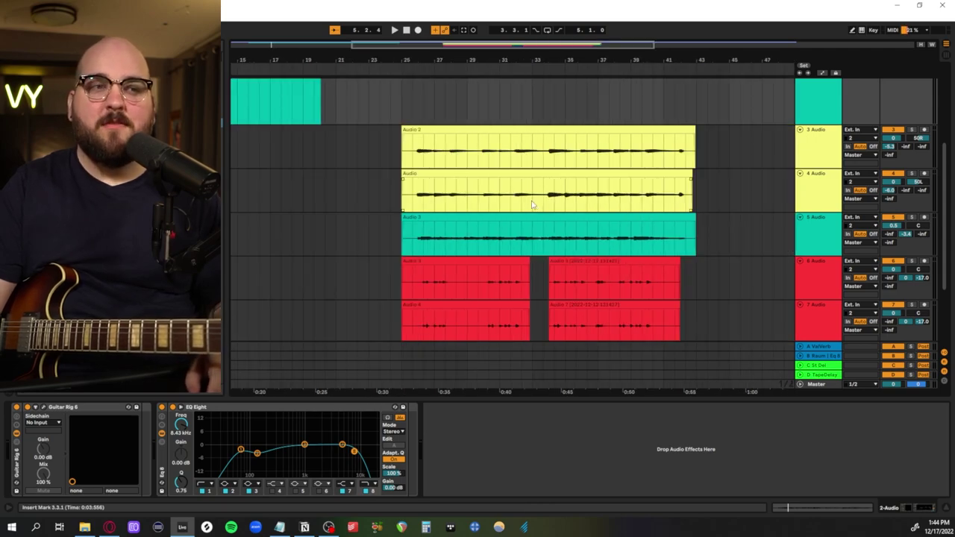
pyautogui.click(400, 154)
pyautogui.keyDown('shift'); pyautogui.click(403, 192); pyautogui.keyUp('shift')
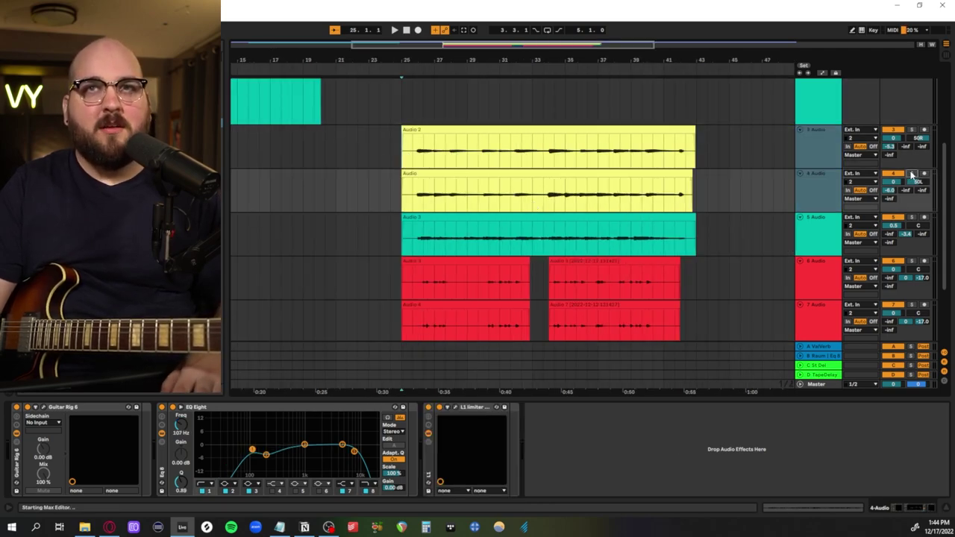
pyautogui.scroll(3, 460, 194)
pyautogui.hscroll(-2, 459, 192)
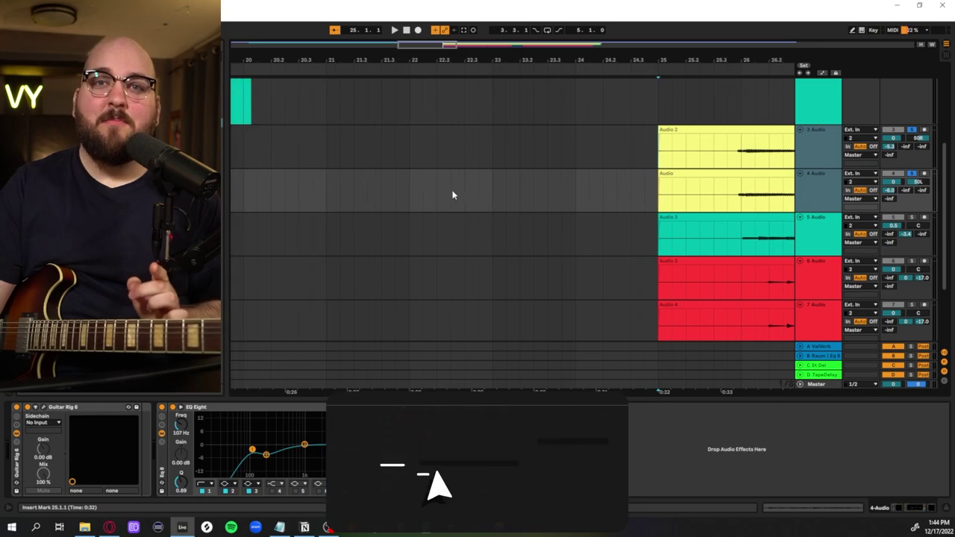
pyautogui.hscroll(5, 458, 198)
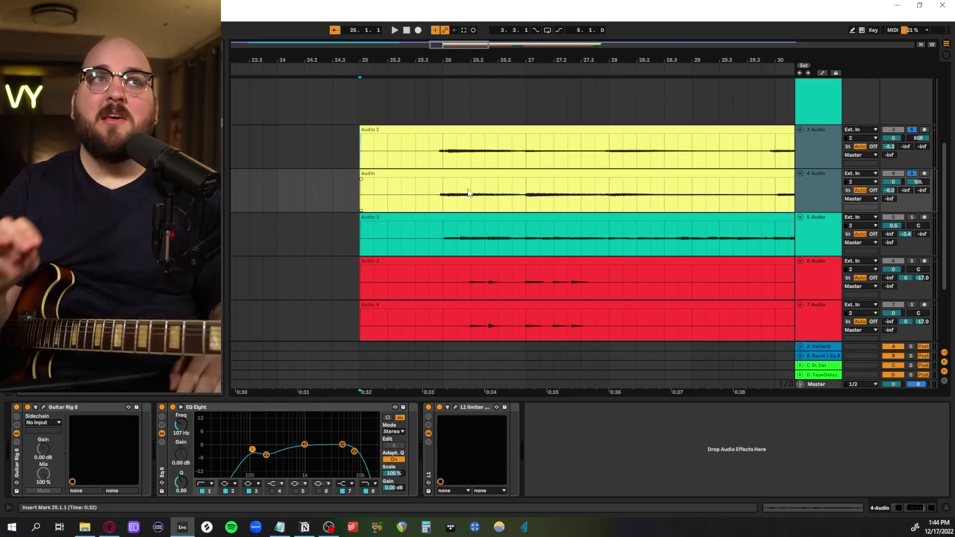
# Step: Play the layered guitars, replay from 25.3.3, then select bars 25.3.1–27.1.1 on the yellow tracks
pyautogui.press('space')
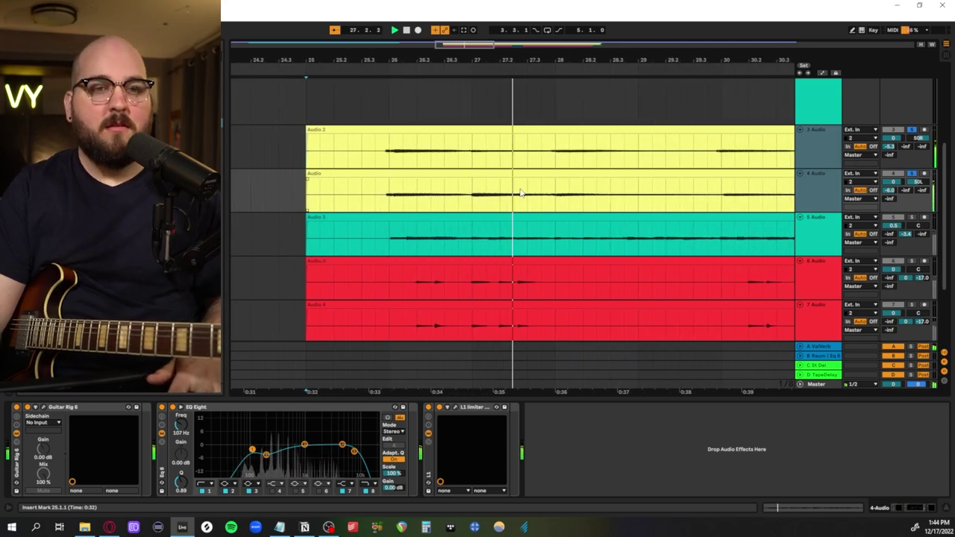
pyautogui.press('space')
pyautogui.click(338, 160)
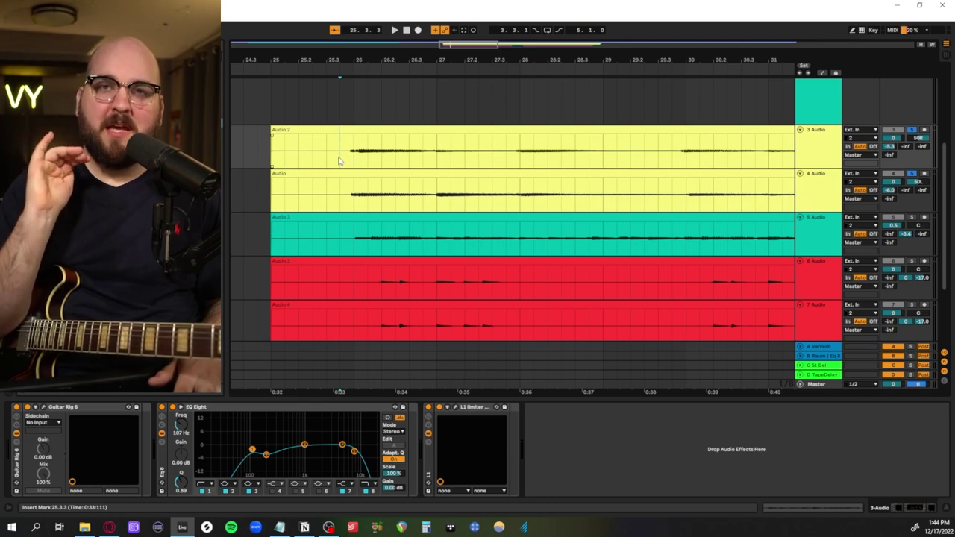
pyautogui.press('space')
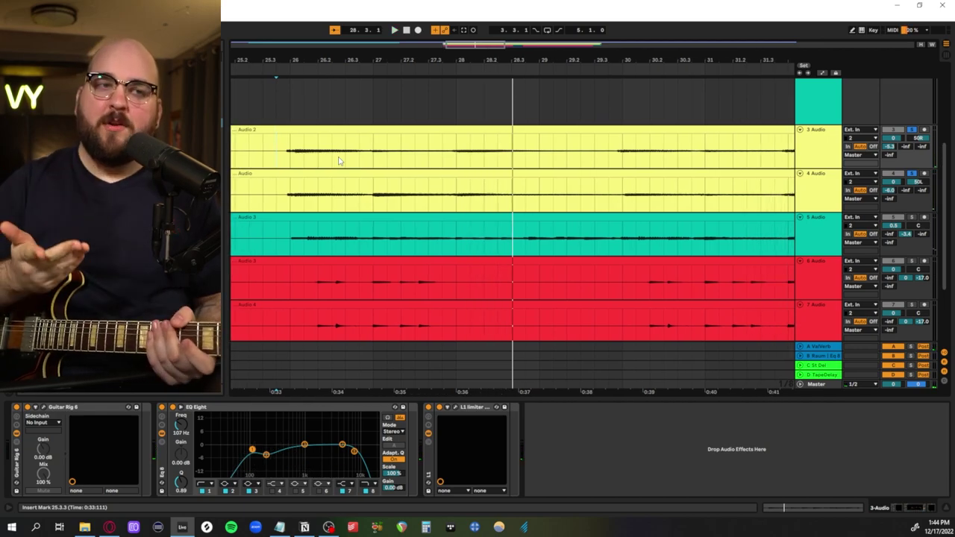
pyautogui.moveTo(268, 160); pyautogui.dragTo(367, 196)
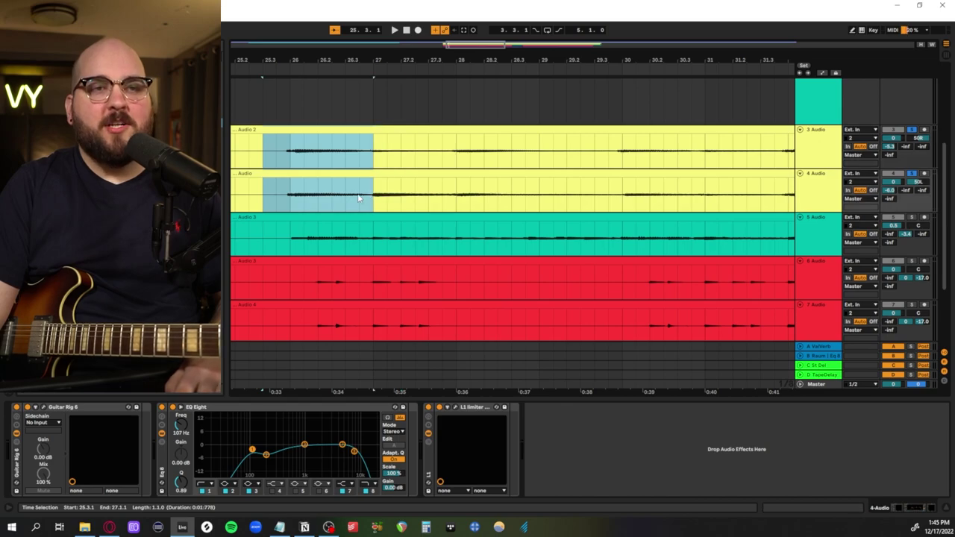
# Step: Zoom out and play the teal 2 Audio take from near bar 4
pyautogui.press('x')
pyautogui.click(345, 185)
pyautogui.press('space')
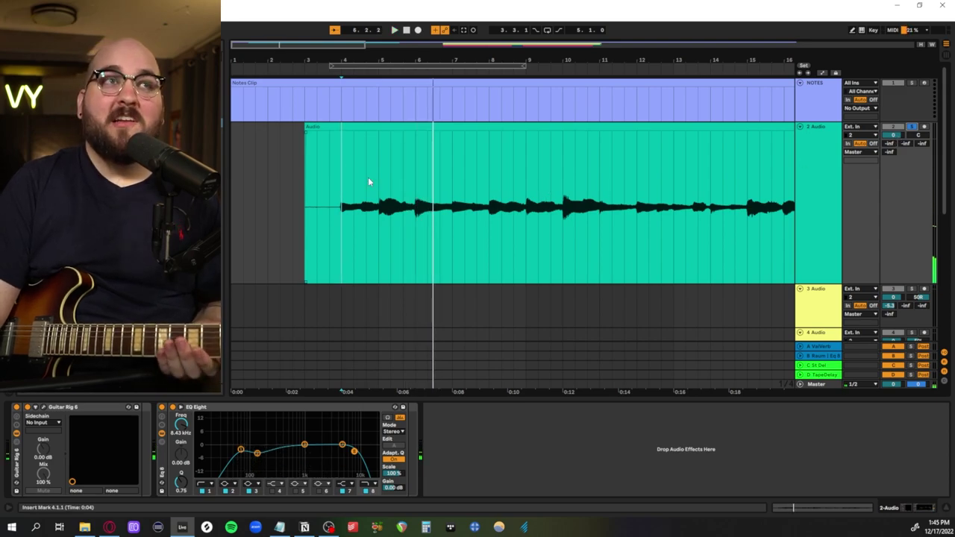
# Step: Select bars 4.3.1–5.1.1 in the teal clip, then put the start point at bar 4.1.1
pyautogui.moveTo(365, 224); pyautogui.dragTo(381, 227)
pyautogui.click(340, 227)
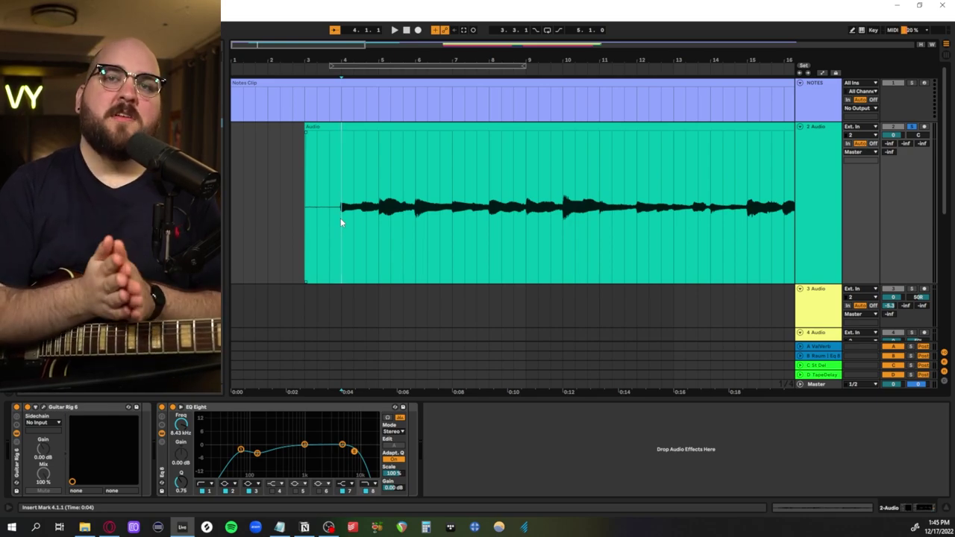
pyautogui.scroll(-5, 618, 238)
# Step: Scroll to bar 25 and select bars 25.2–28.3 across both yellow clips
pyautogui.hscroll(15, 606, 237)
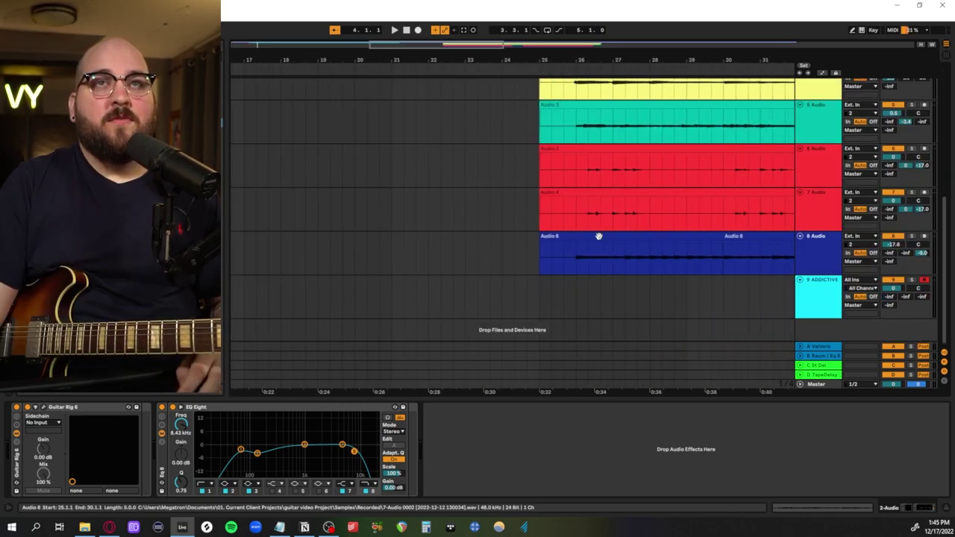
pyautogui.scroll(3, 364, 270)
pyautogui.hscroll(-4, 364, 270)
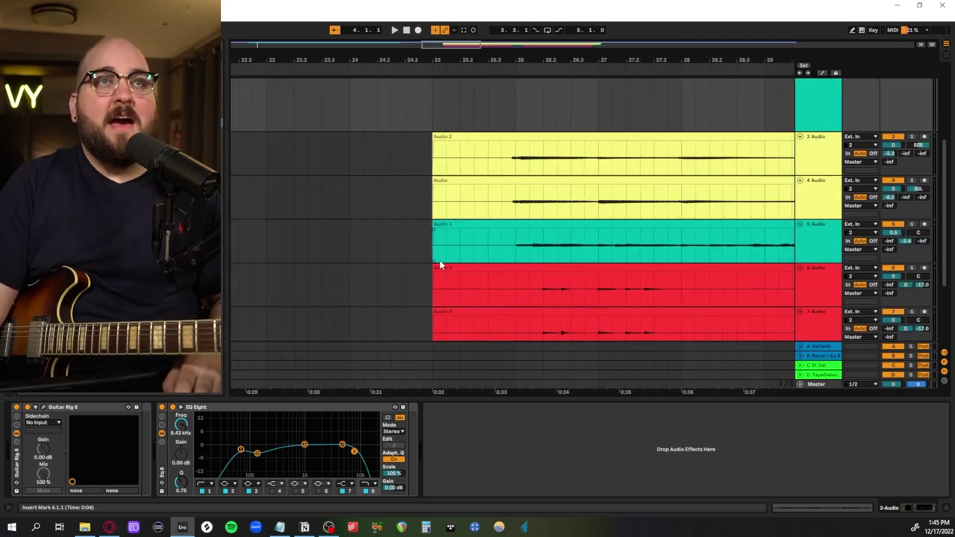
pyautogui.scroll(3, 440, 264)
pyautogui.hscroll(5, 428, 265)
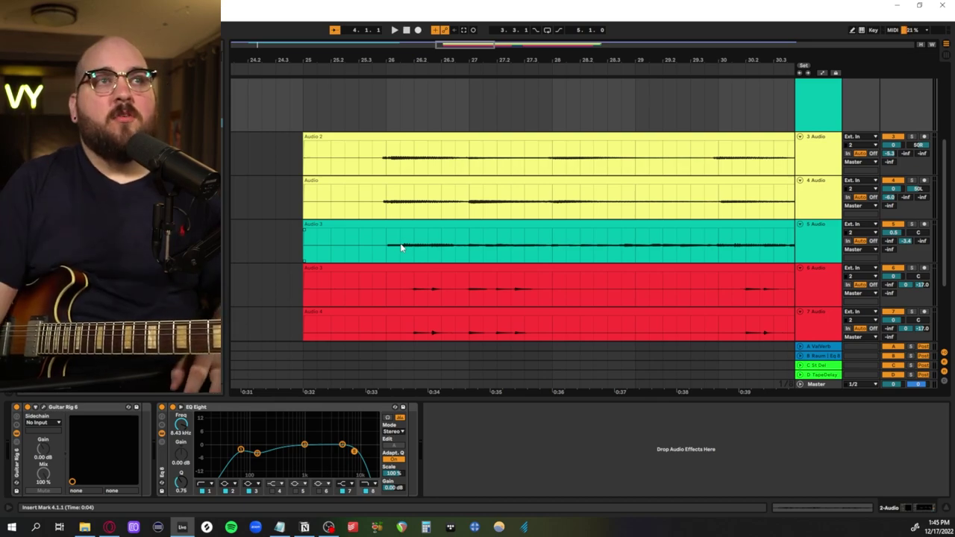
pyautogui.moveTo(329, 159); pyautogui.dragTo(616, 191)
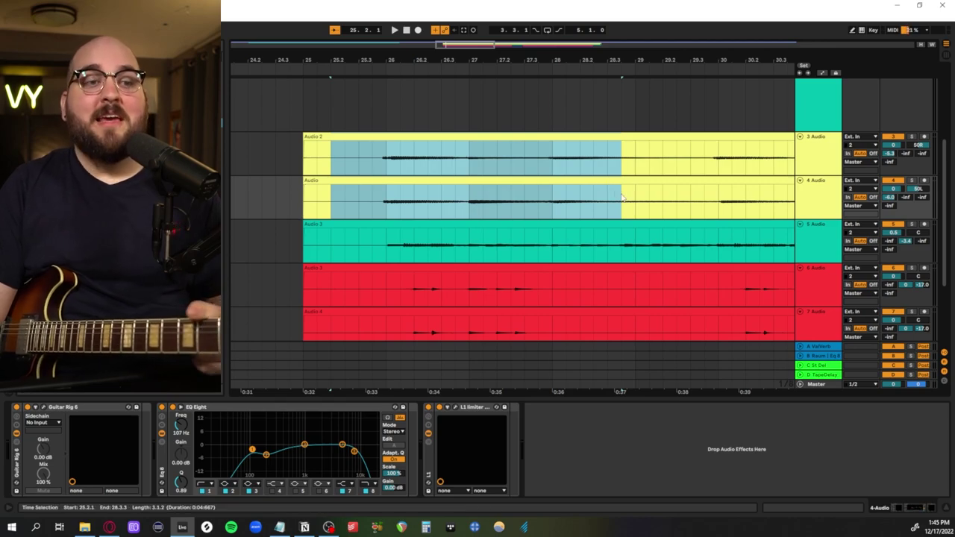
# Step: Play the layers from 25.3.1 on the teal clip, then solo the two yellow tracks
pyautogui.click(360, 247)
pyautogui.press('space')
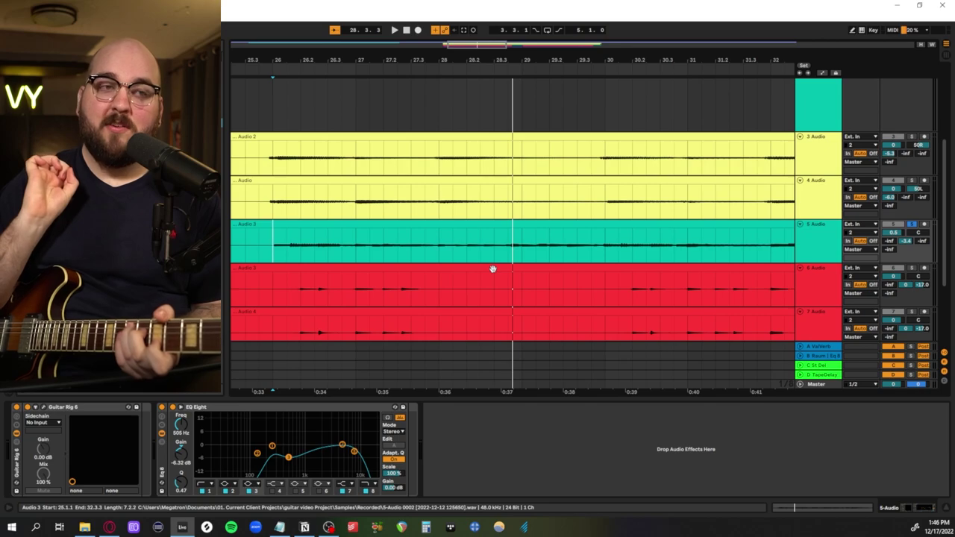
pyautogui.press('space')
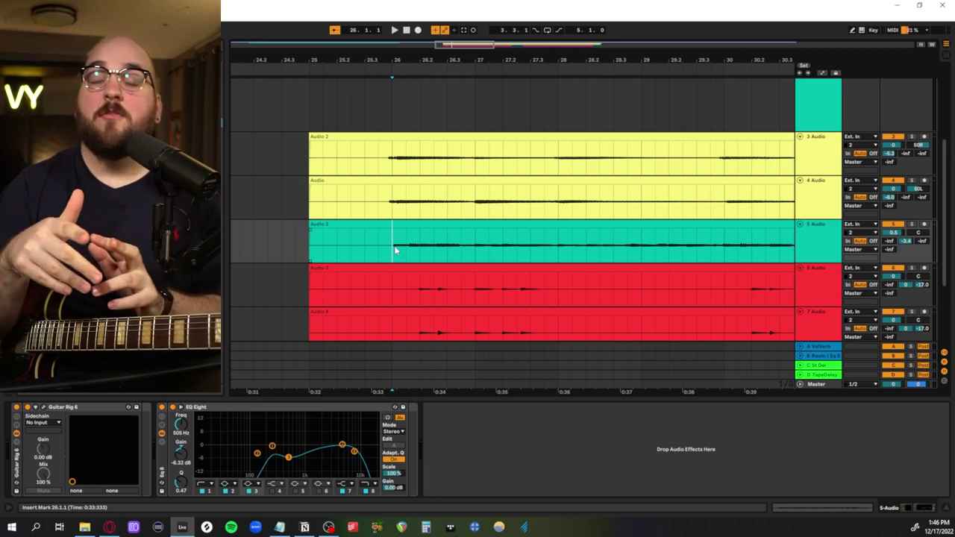
pyautogui.press('Up')
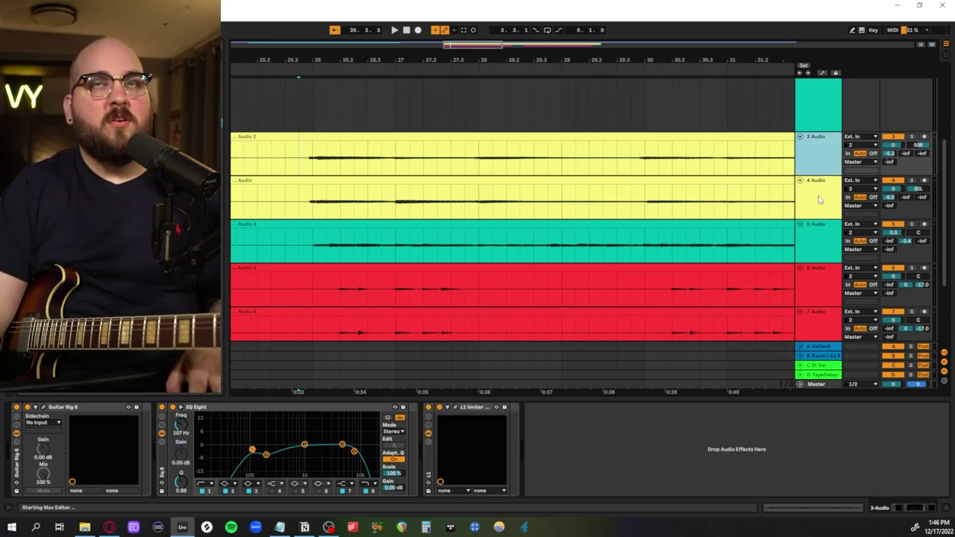
pyautogui.click(911, 138)
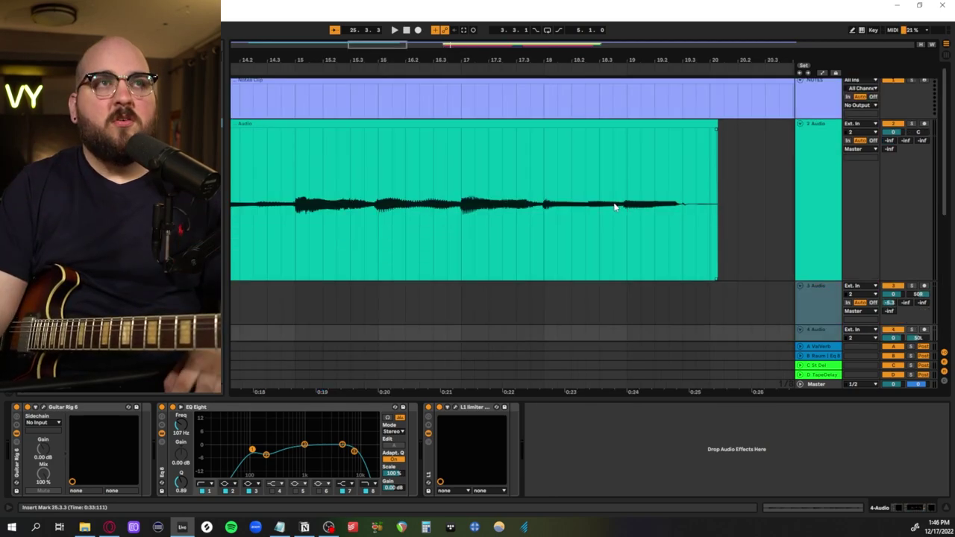
# Step: Zoom out to bars 1–33, play the teal take from 4.2.1, then stop and unsolo
pyautogui.press('x')
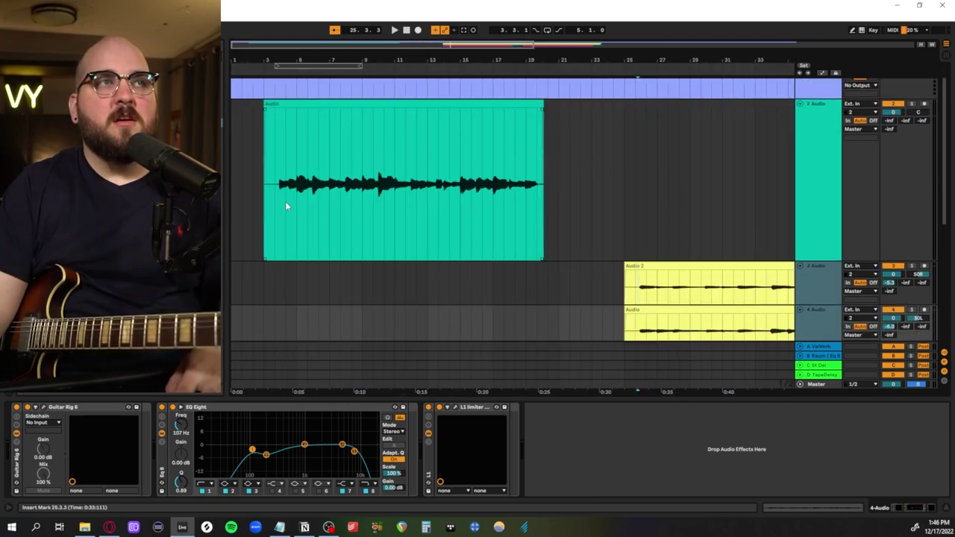
pyautogui.click(285, 201)
pyautogui.press('space')
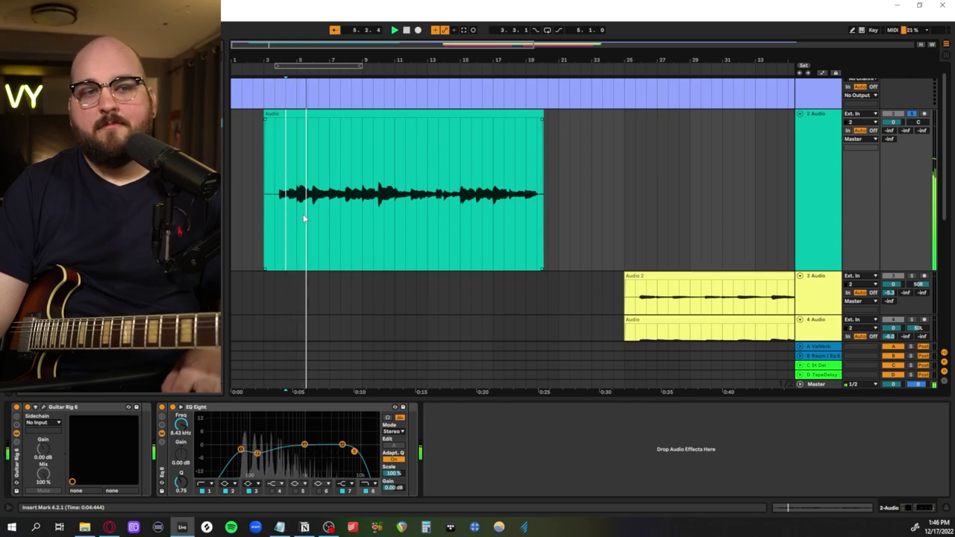
pyautogui.press('space')
pyautogui.click(909, 112)
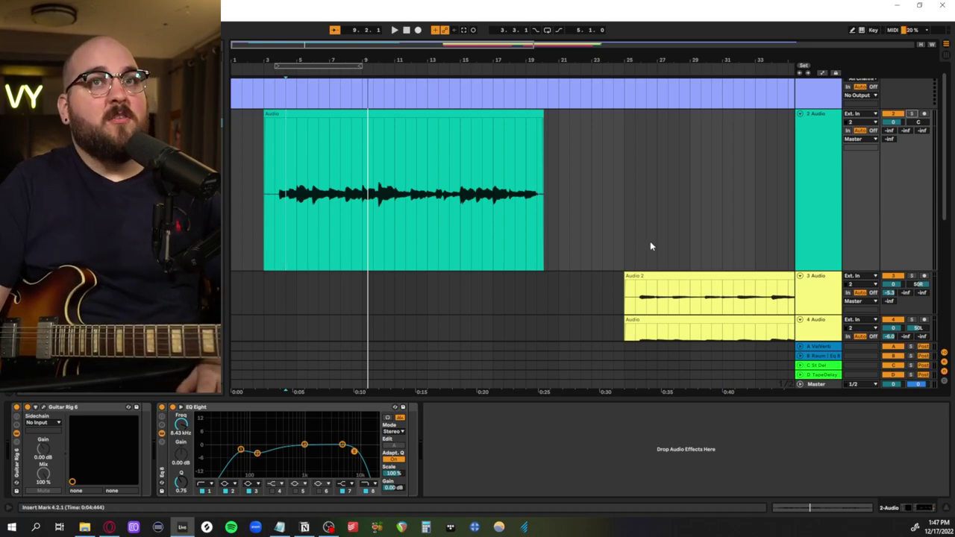
pyautogui.hscroll(5, 649, 241)
pyautogui.scroll(-3, 637, 237)
# Step: Select bars 25.3.1–29.3.1 on the yellow 3 and 4 Audio tracks and play them
pyautogui.moveTo(370, 162); pyautogui.dragTo(518, 205)
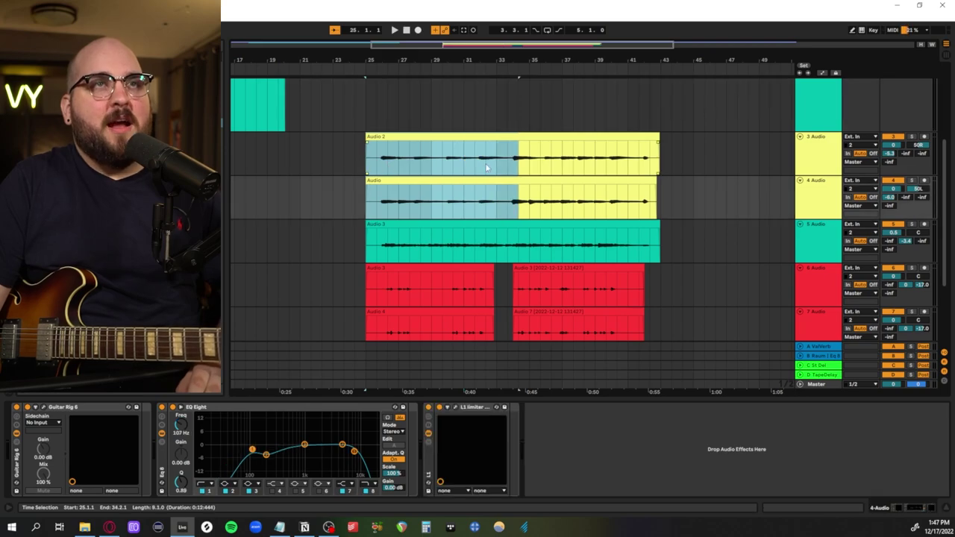
pyautogui.moveTo(515, 240); pyautogui.dragTo(347, 241)
pyautogui.scroll(3, 361, 231)
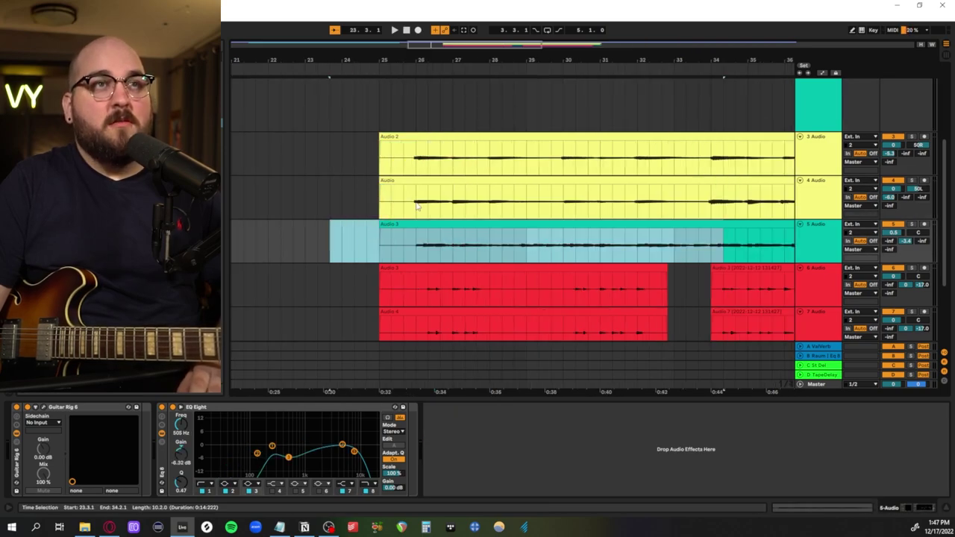
pyautogui.click(820, 158)
pyautogui.click(819, 208)
pyautogui.moveTo(402, 160); pyautogui.dragTo(550, 197)
pyautogui.press('space')
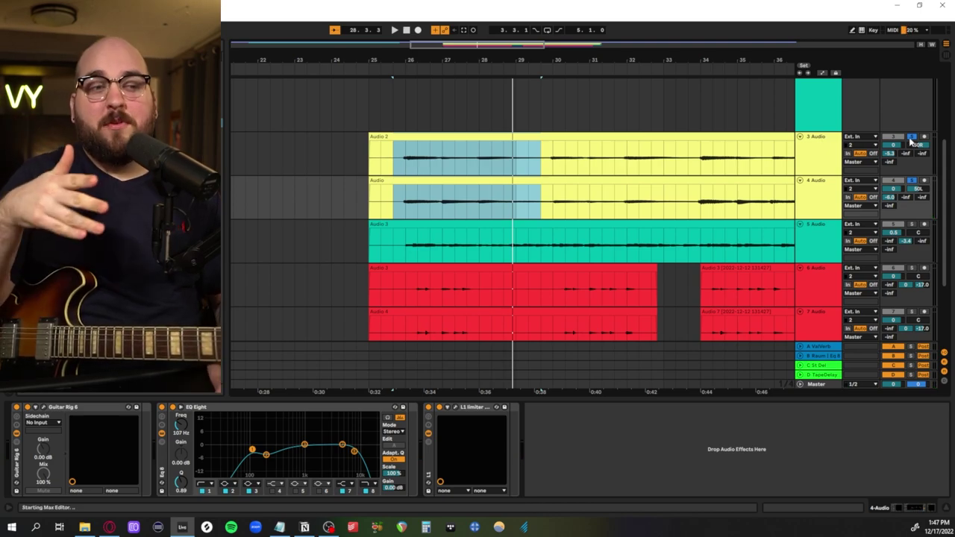
# Step: Solo and play the teal 5 Audio track, then replay from bar 26.1.1
pyautogui.moveTo(370, 235); pyautogui.dragTo(690, 242)
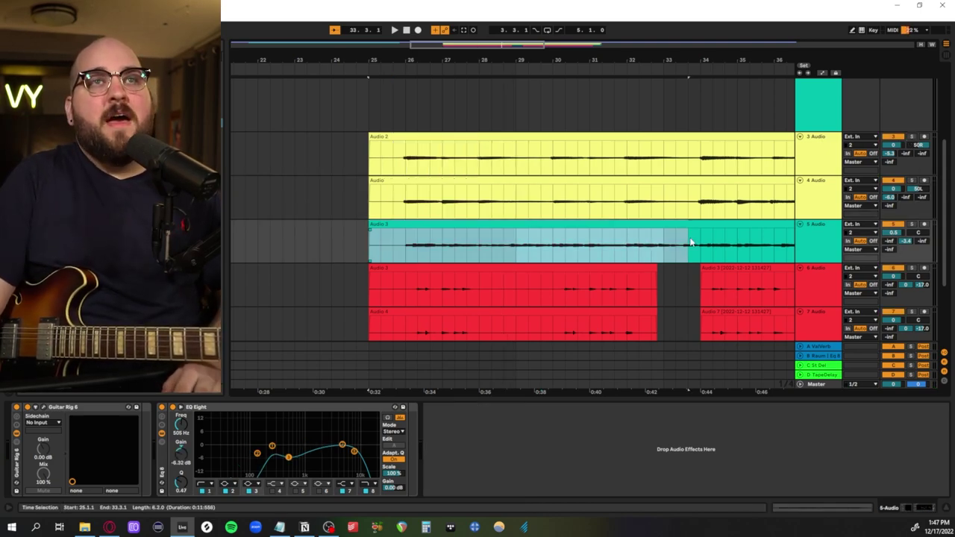
pyautogui.click(911, 223)
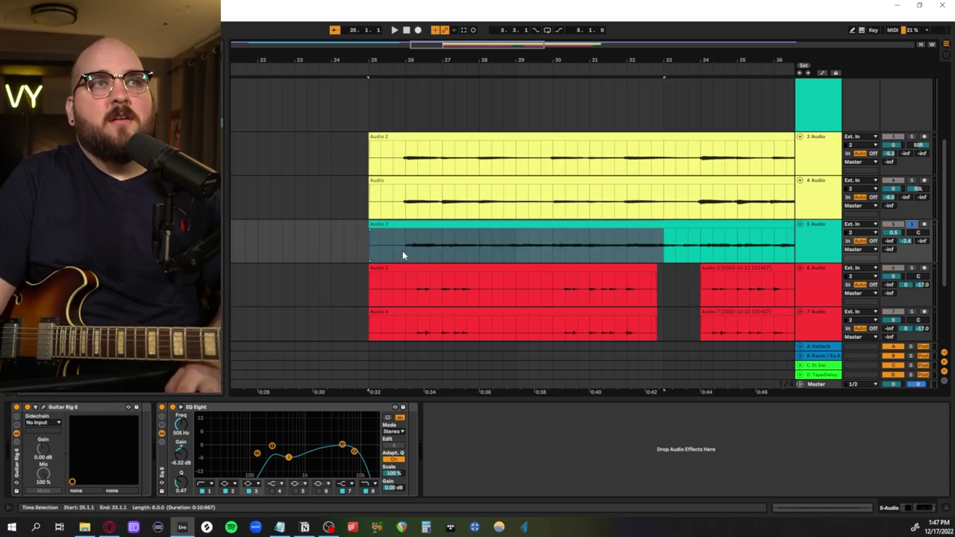
pyautogui.click(401, 194)
pyautogui.press('space')
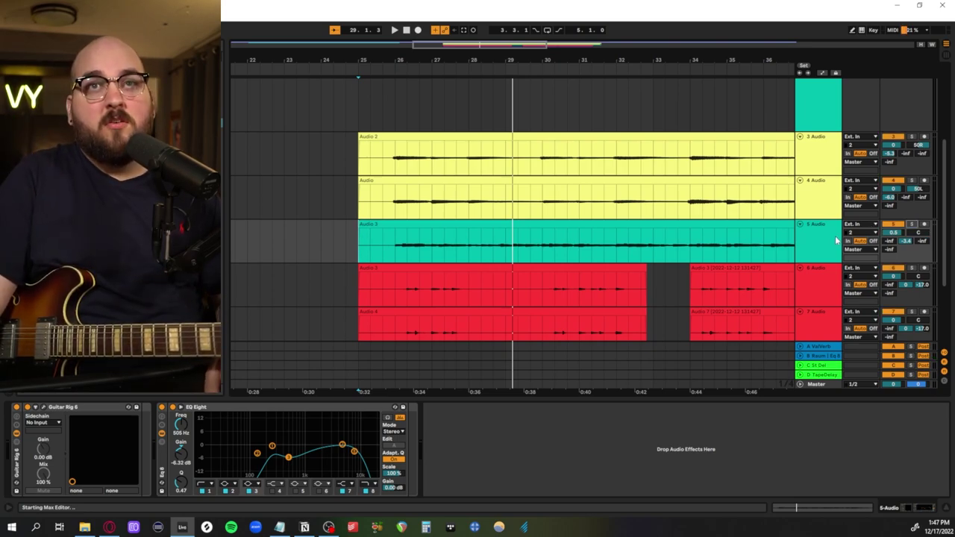
pyautogui.click(819, 158)
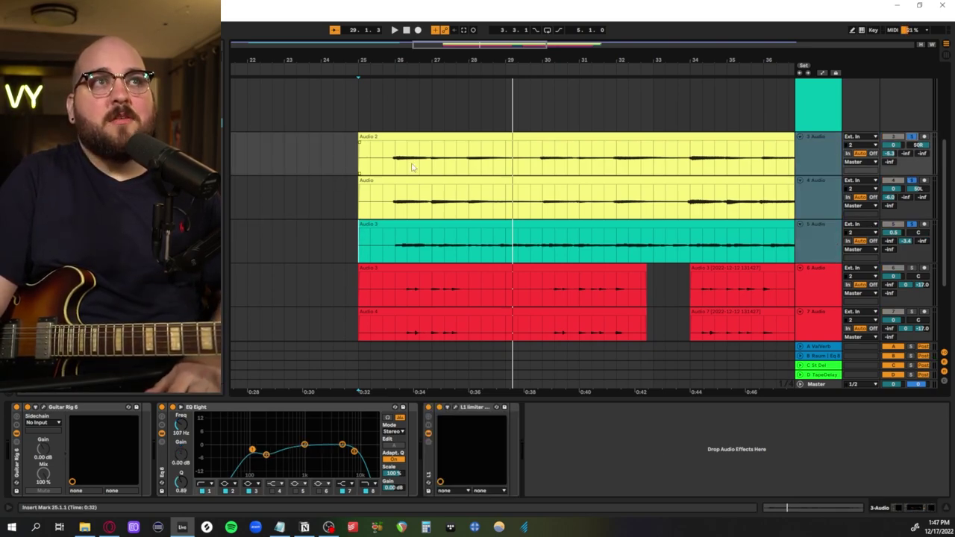
pyautogui.click(412, 167)
pyautogui.press('space')
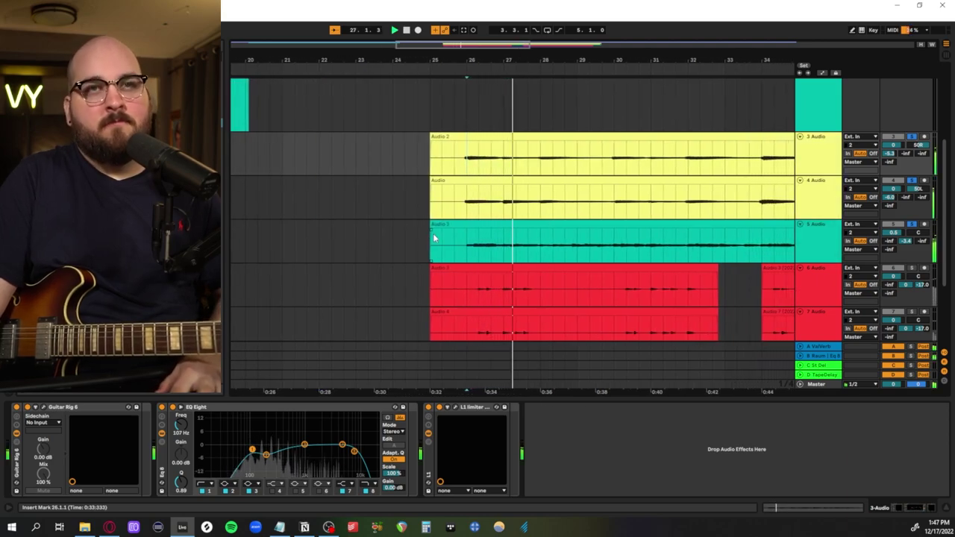